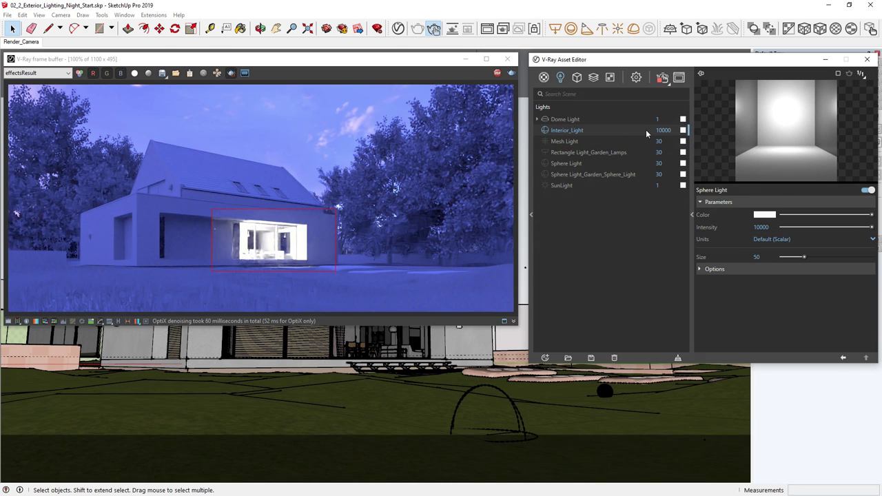
Step: Switch the Material Override toggle off in the V-Ray Asset Editor settings
left_click(636, 77)
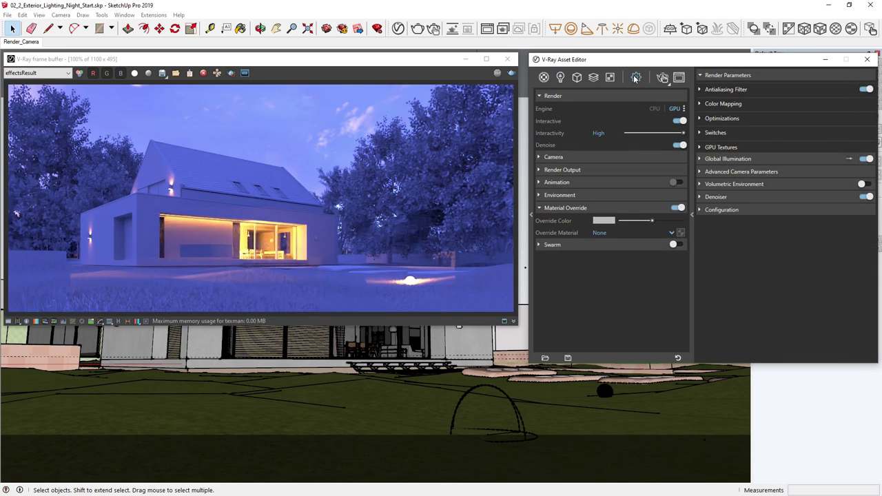
left_click(679, 207)
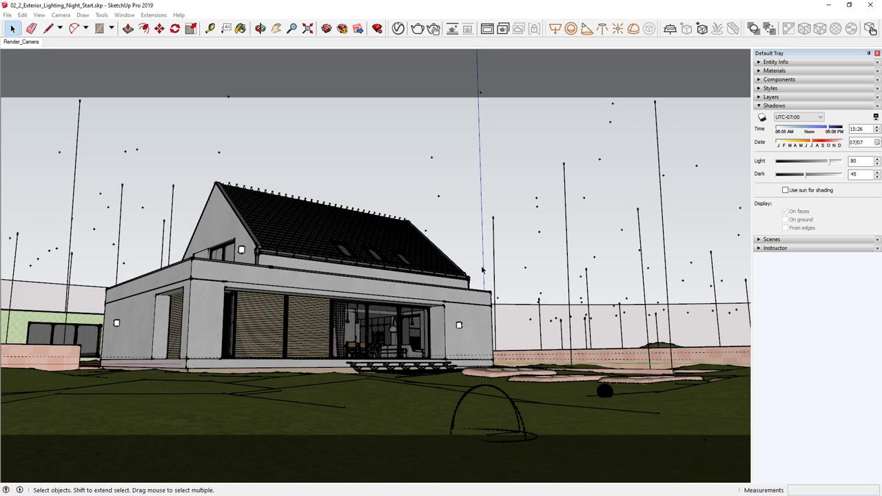
Step: Turn the V-Ray Material Override back on and start an interactive clay render
left_click(398, 28)
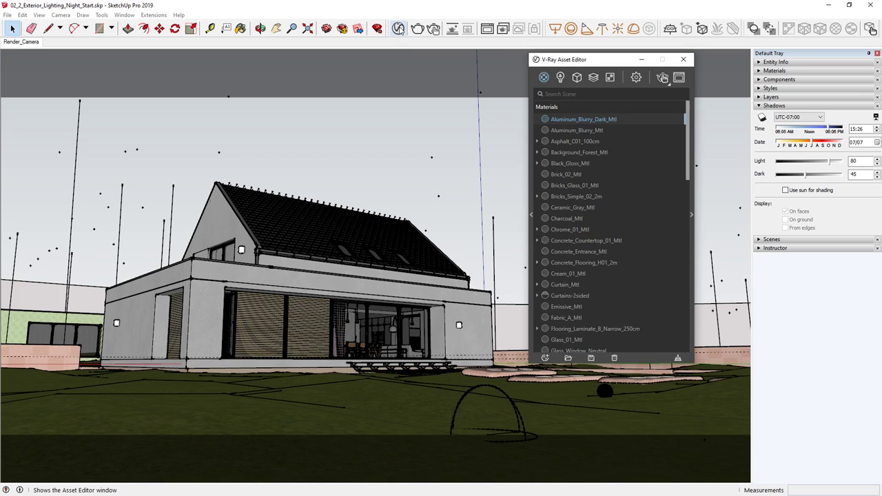
left_click(635, 78)
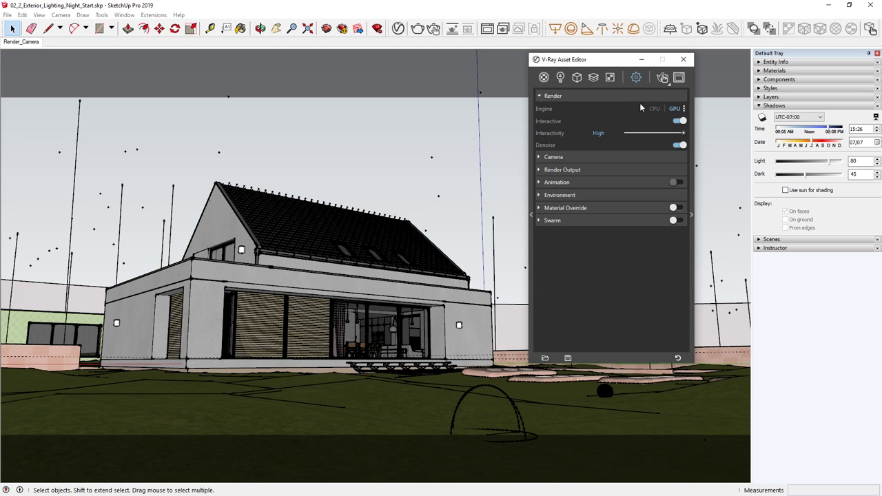
left_click(626, 206)
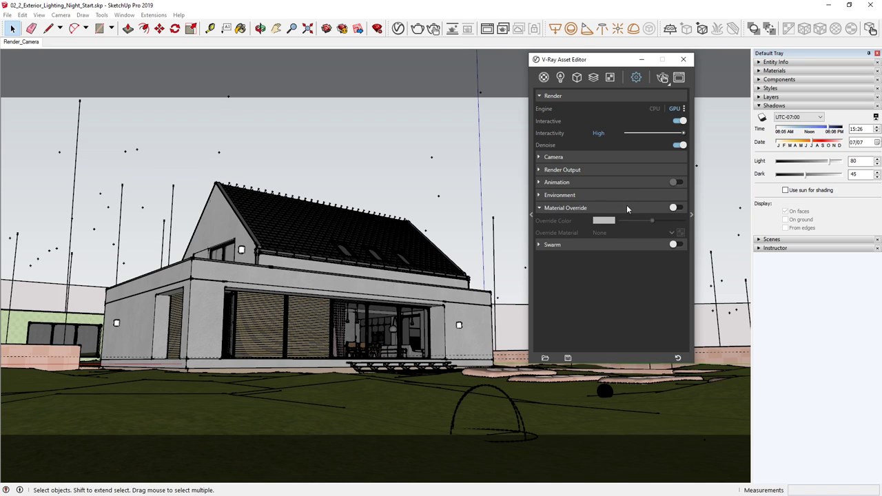
left_click(677, 210)
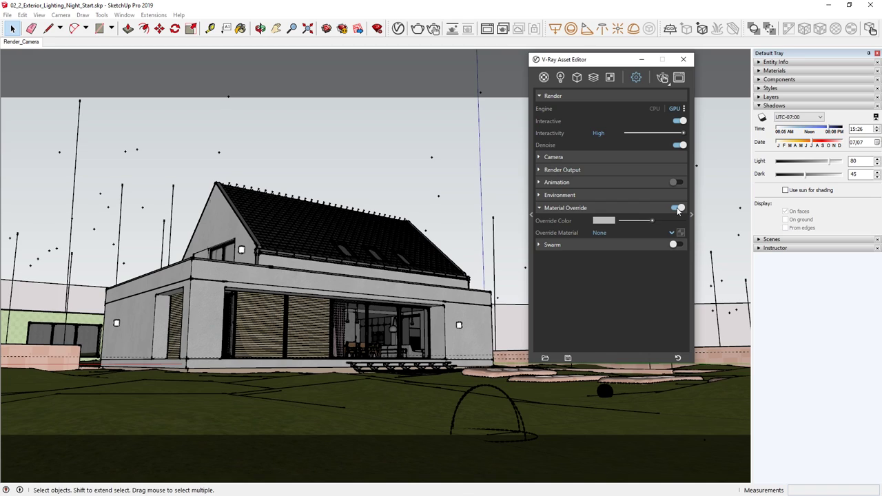
left_click(663, 78)
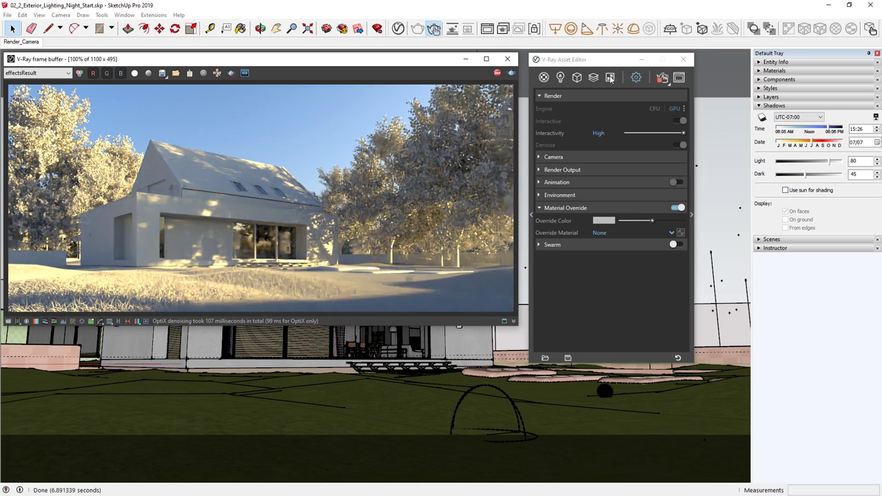
Step: Filter the materials by 'glass' and show Glass_Window_Neutral's settings panel
left_click(544, 77)
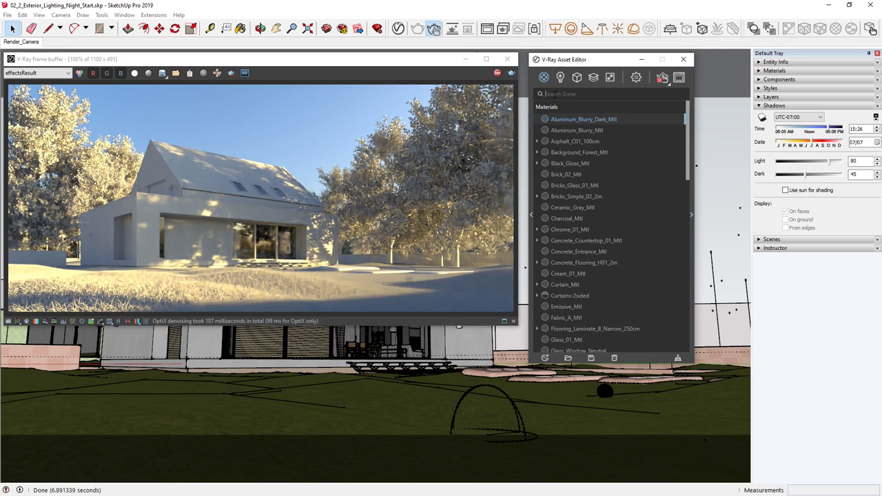
type("glass")
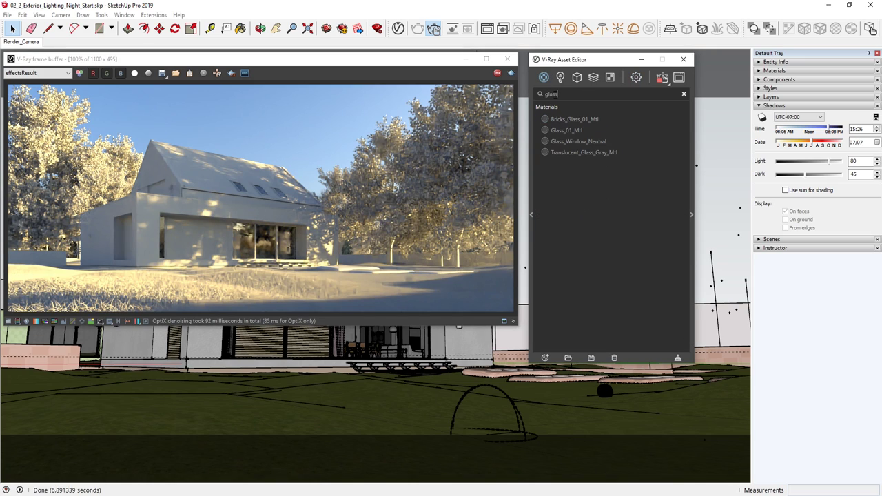
left_click(565, 140)
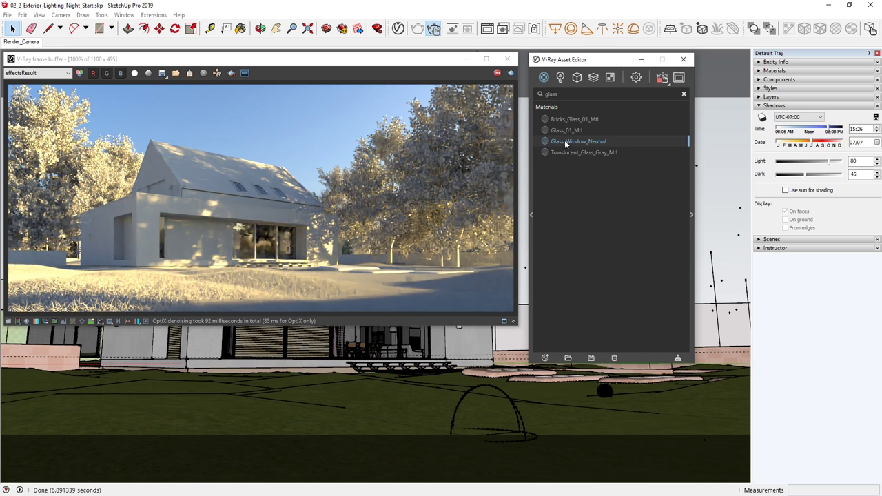
left_click(692, 213)
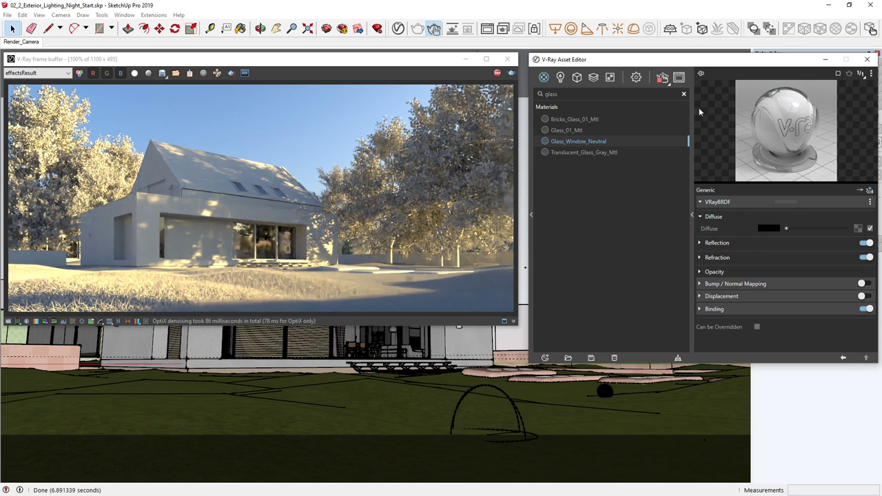
Step: Load the_sky_is_on_fire_4k HDR file into the Dome Light's texture slot
left_click(685, 94)
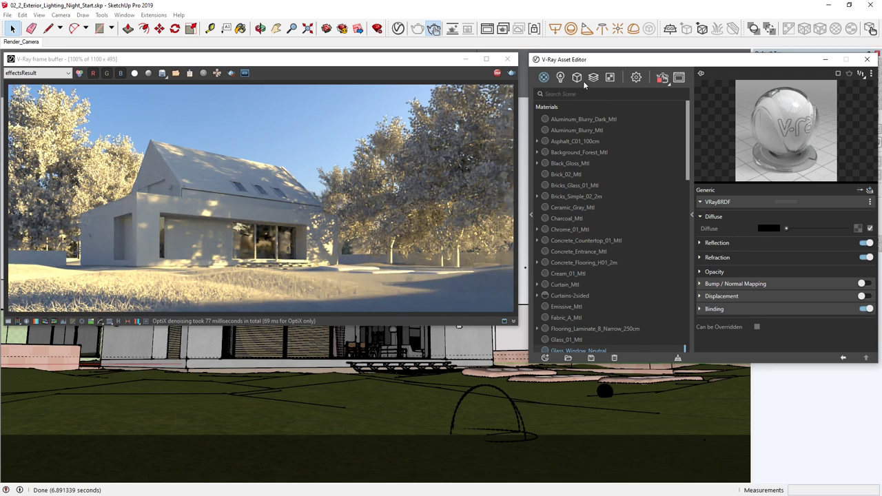
left_click(563, 77)
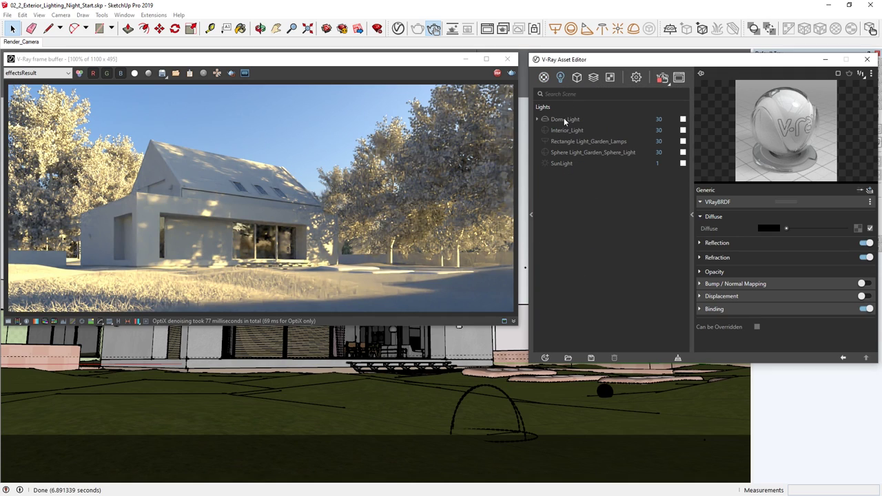
left_click(564, 120)
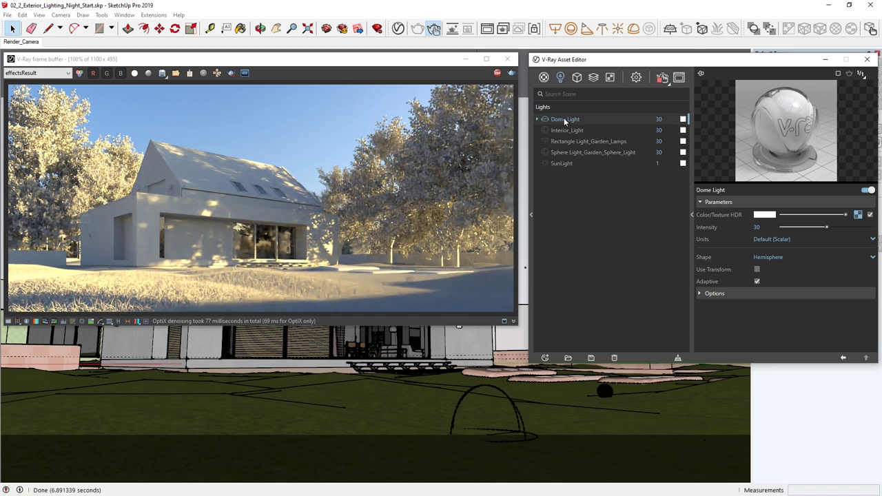
left_click(858, 215)
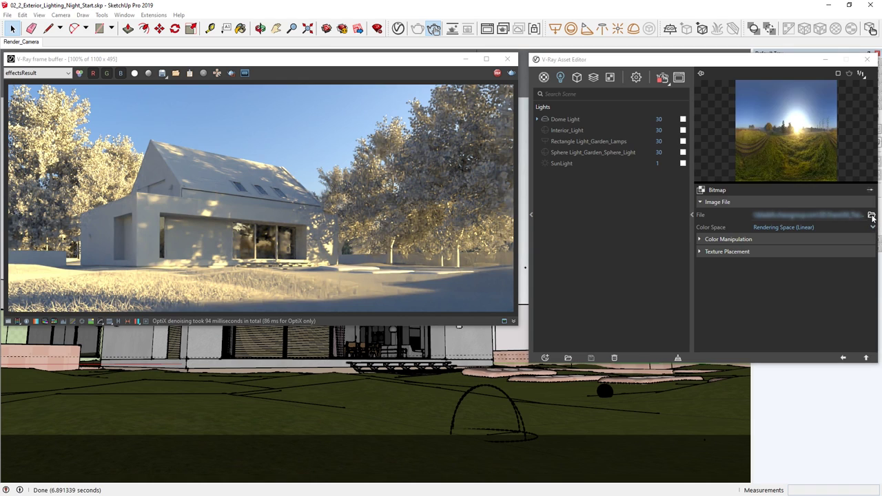
left_click(872, 216)
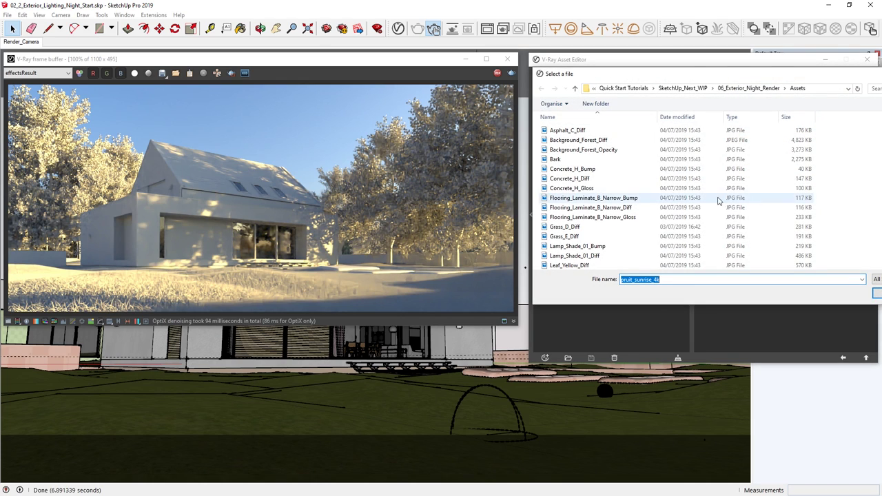
scroll(675, 197, "down", 2)
scroll(675, 197, "down", 1)
scroll(676, 194, "down", 1)
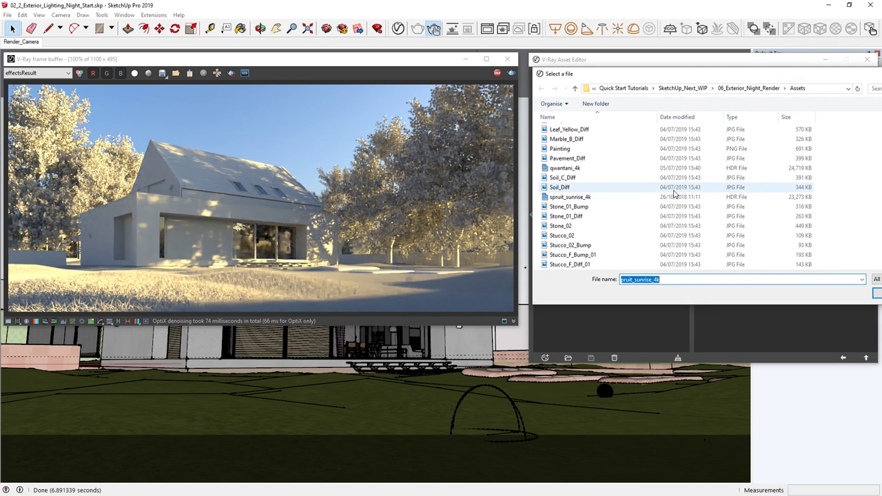
scroll(675, 194, "down", 3)
left_click(596, 189)
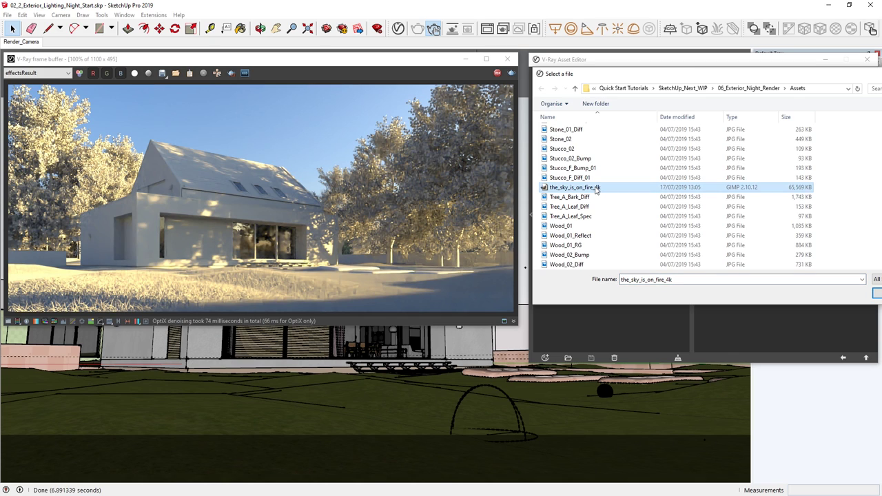
double_click(596, 189)
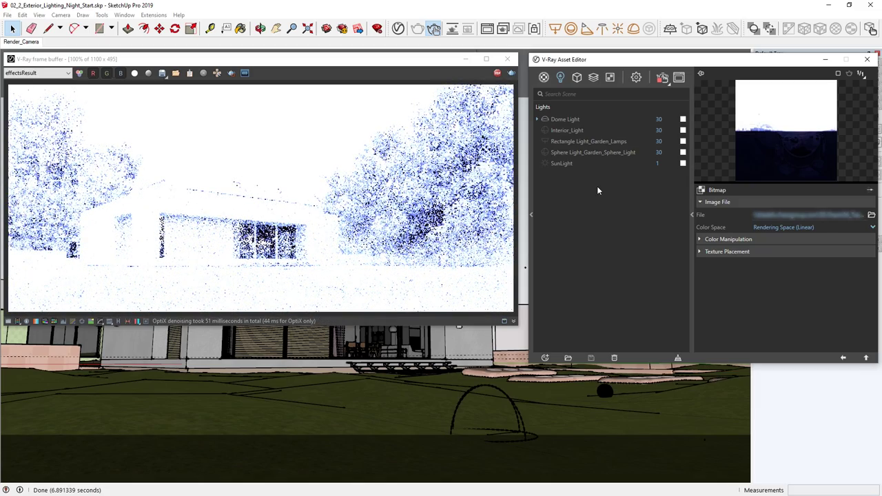
Step: Set Dome Light intensity to 1 and the sky texture's horizontal rotation to 150
double_click(652, 120)
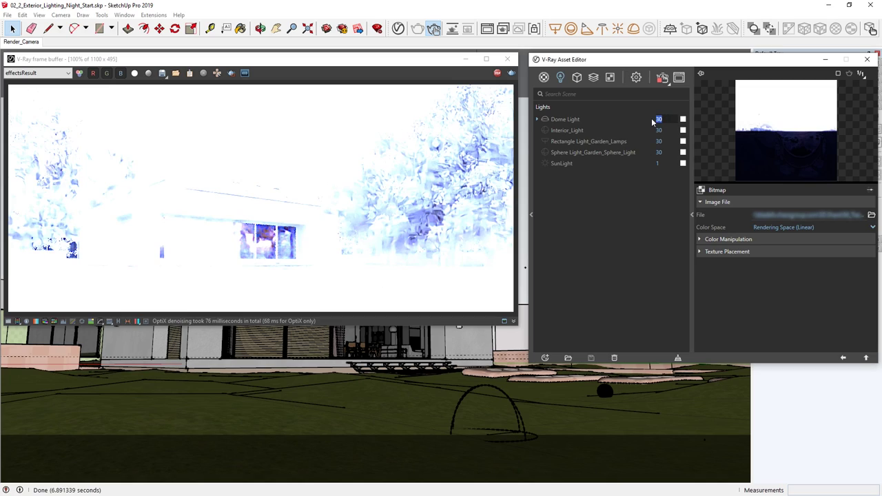
type("1")
key("Return")
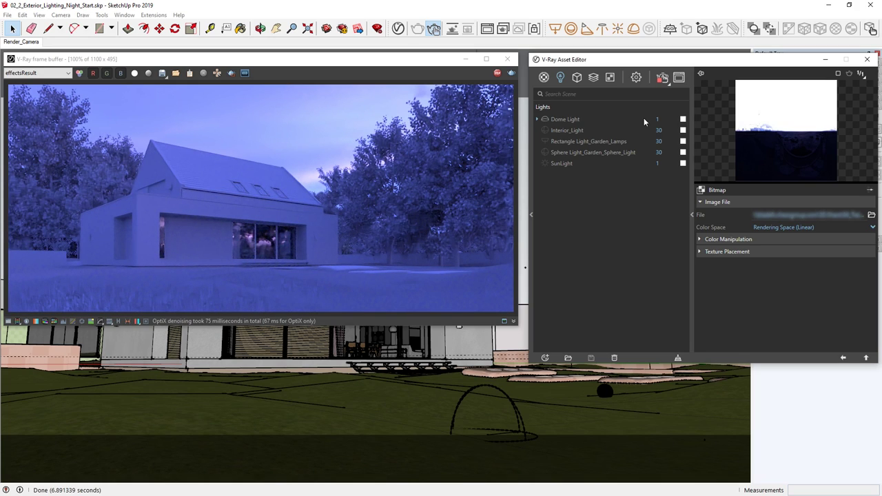
left_click(710, 252)
left_click(758, 294)
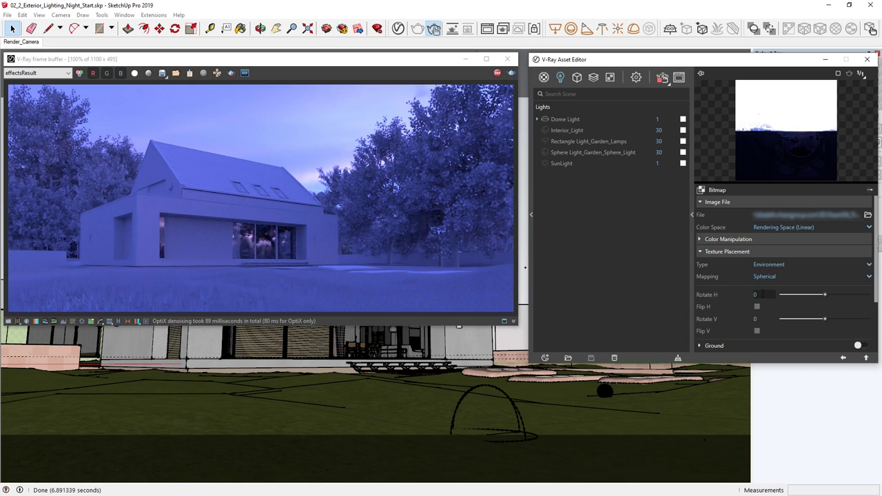
mouse_move(737, 295)
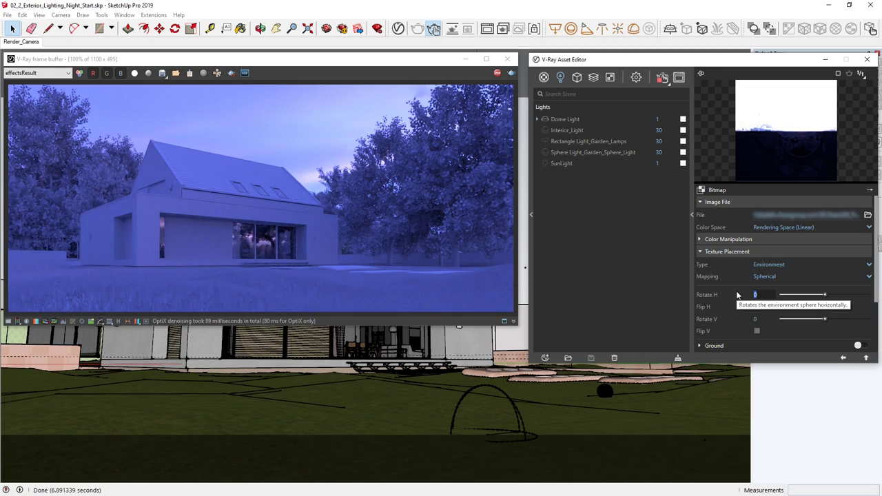
type("150")
key("Return")
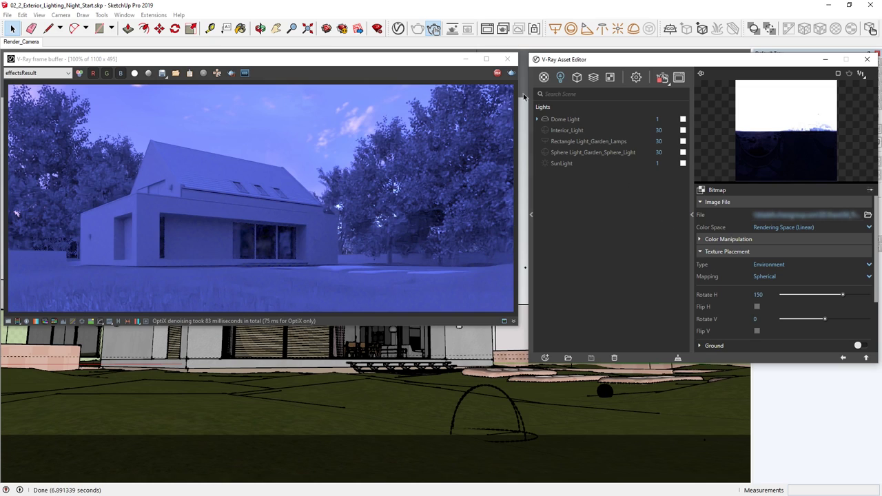
Step: Render the updated scene, then close the frame buffer and Asset Editor
left_click(497, 73)
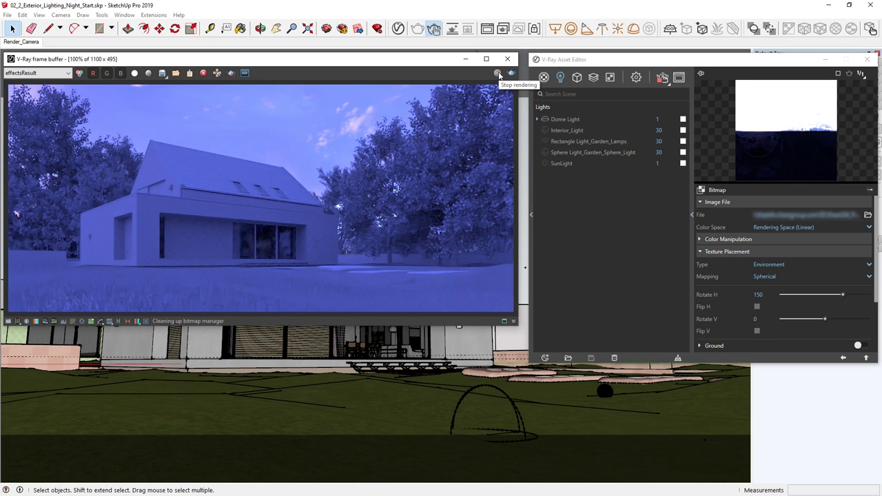
left_click(507, 58)
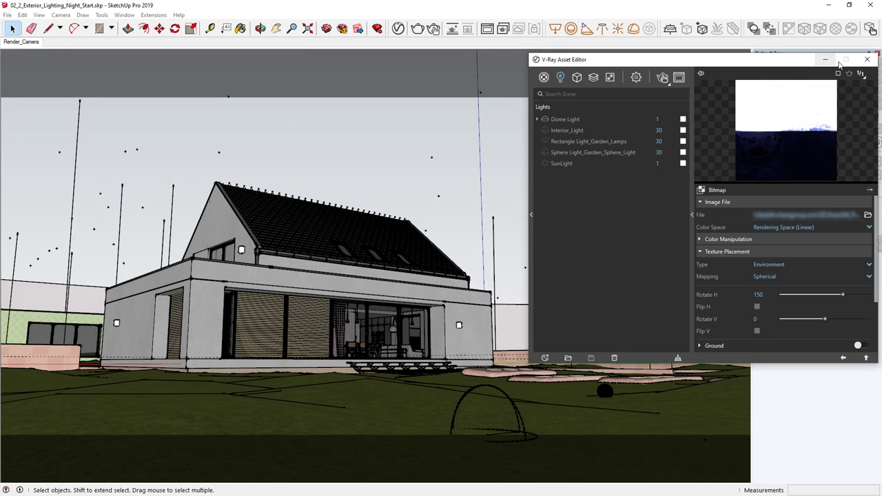
left_click(867, 59)
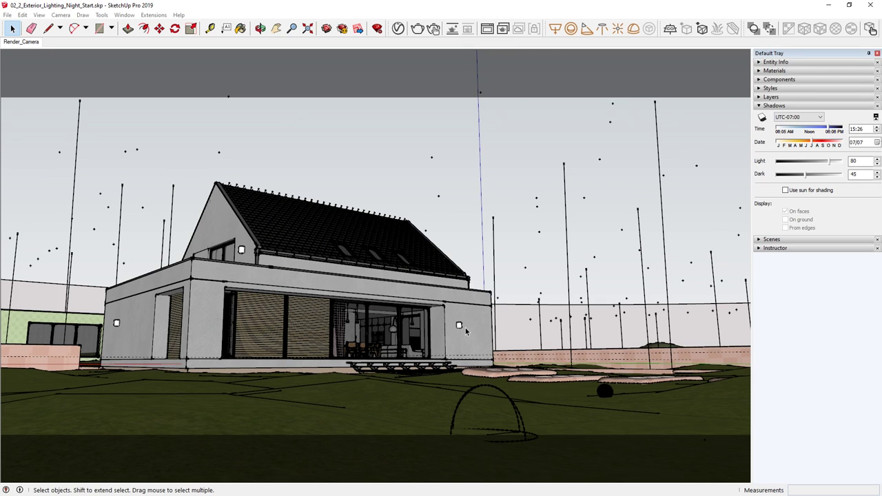
Step: Zoom and orbit to face the wall lamp beside the glazed doors head-on
scroll(465, 327, "up", 2)
scroll(465, 327, "up", 3)
scroll(465, 327, "up", 4)
scroll(465, 328, "up", 3)
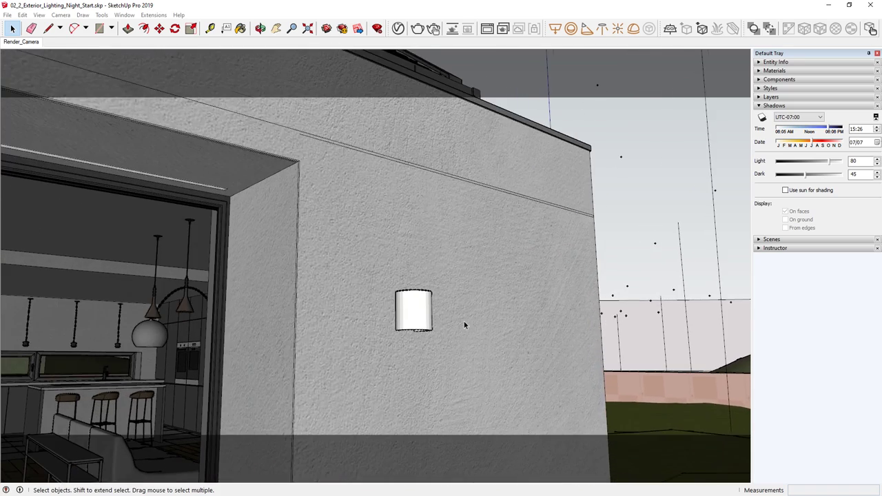
mouse_move(463, 321)
middle_mouse_down()
mouse_move(400, 315)
mouse_move(264, 350)
middle_mouse_up()
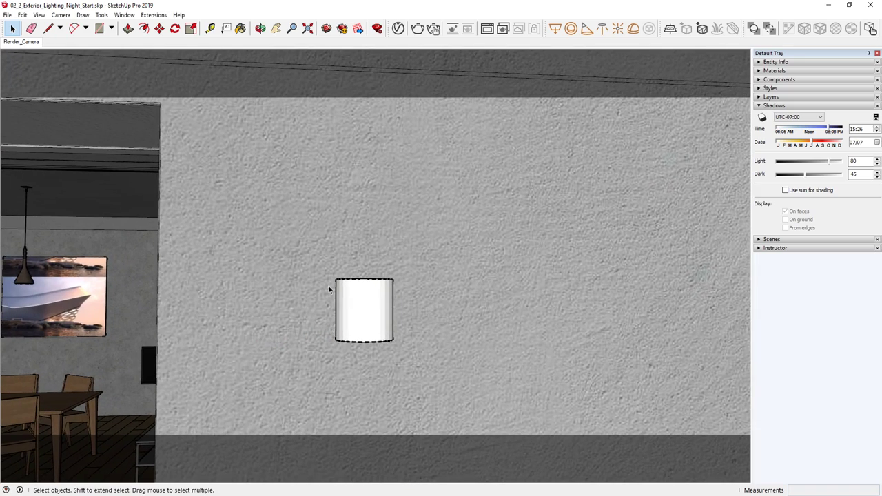
Step: Create a small V-Ray sphere light just above the wall lamp and select it
left_click(570, 29)
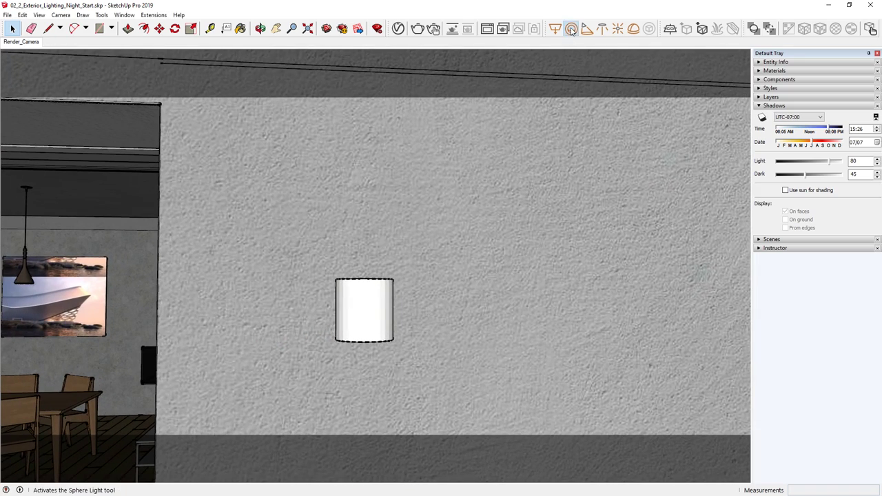
left_click(363, 262)
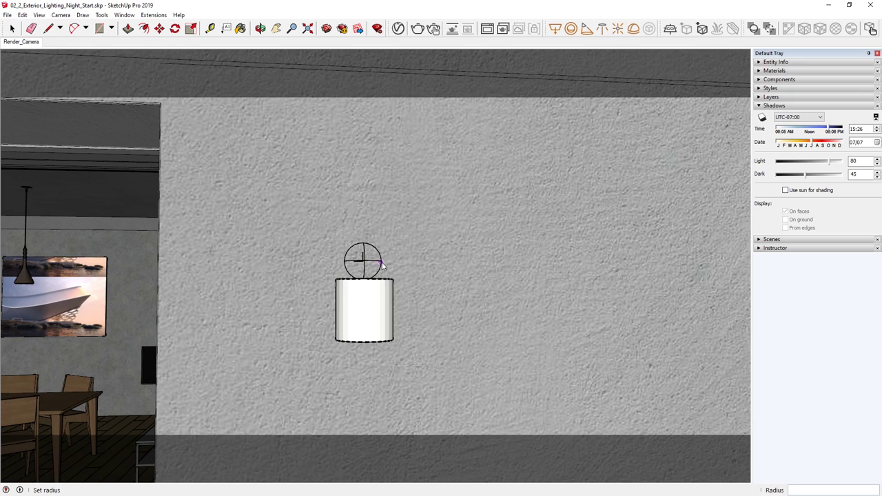
left_click(382, 264)
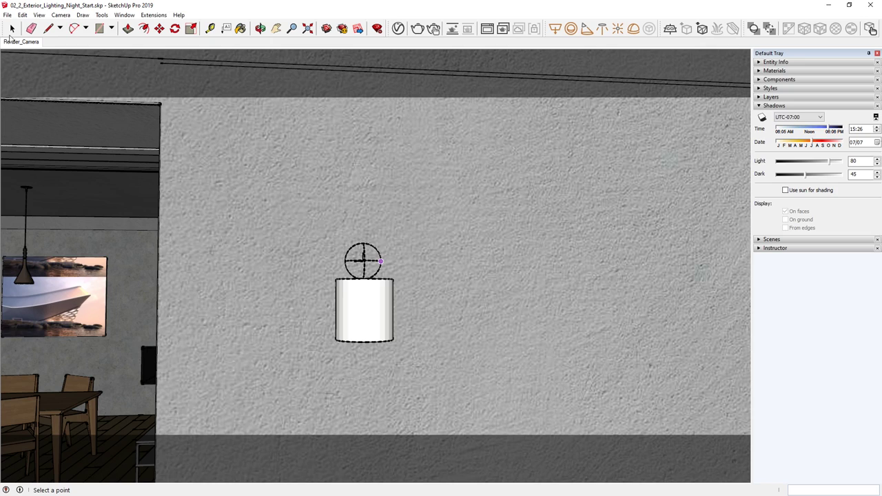
left_click(11, 30)
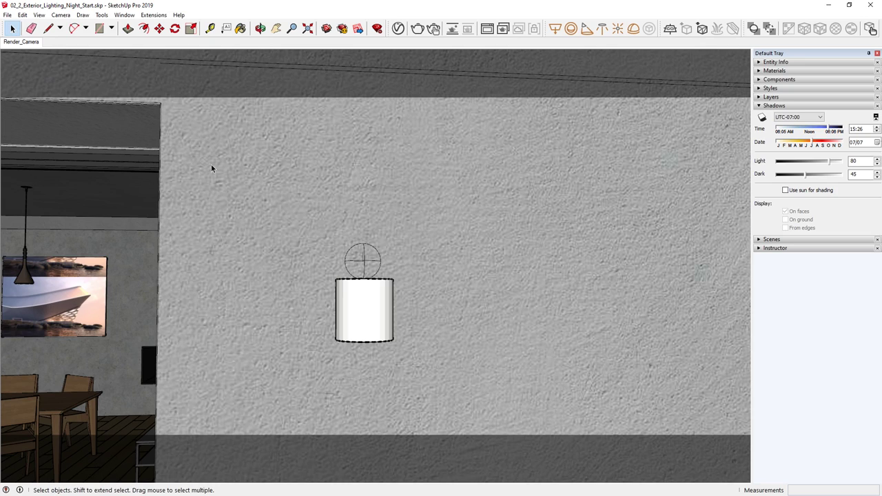
left_click(365, 264)
Step: Move the sphere light down into the lamp's cylindrical shade
left_click(160, 29)
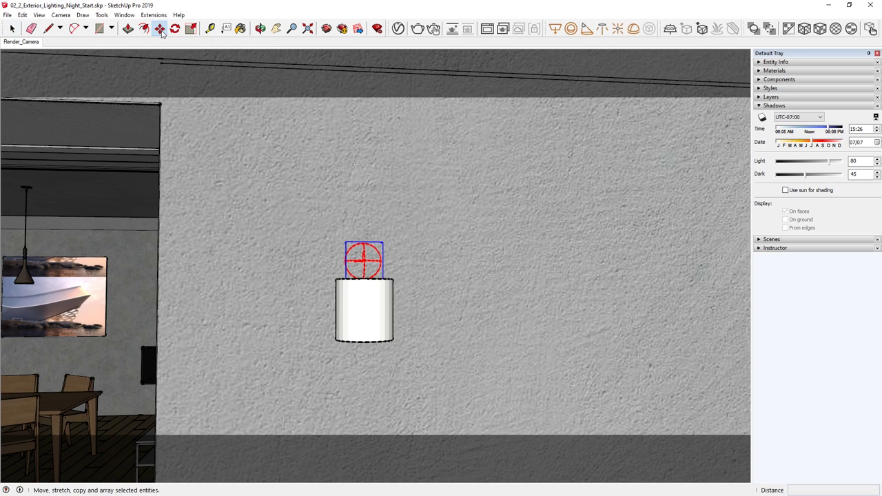
left_click(314, 245)
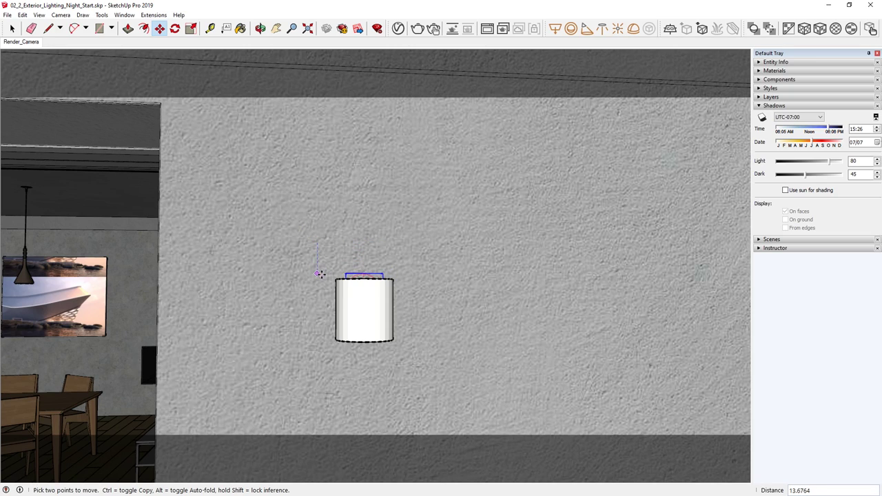
left_click(320, 290)
mouse_move(319, 291)
middle_mouse_down()
mouse_move(407, 379)
mouse_move(372, 324)
middle_mouse_up()
scroll(372, 324, "up", 3)
left_click(342, 283)
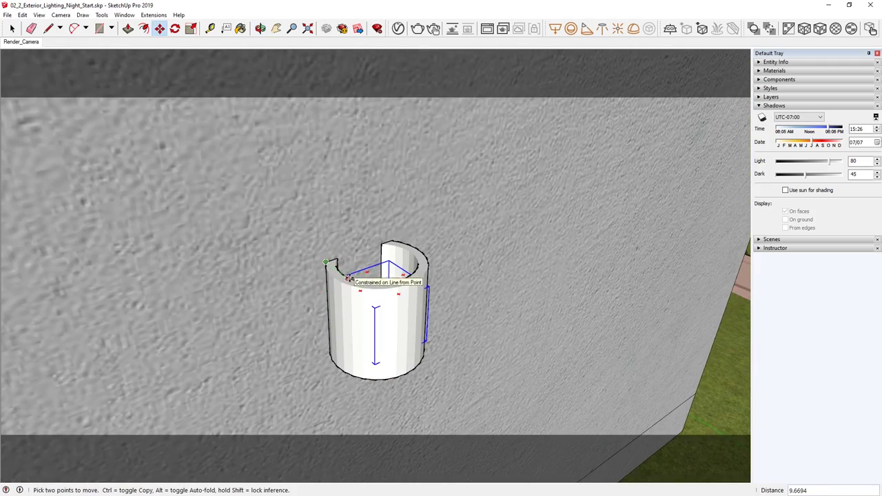
left_click(348, 278)
scroll(358, 286, "down", 4)
scroll(365, 290, "down", 3)
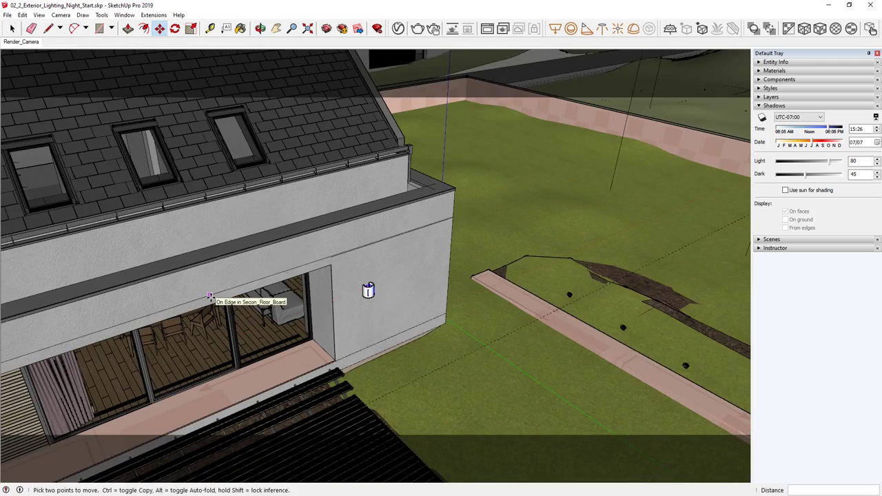
Step: Copy the lit lamp up onto the upper wall beside the window
left_click(209, 296)
mouse_move(209, 296)
middle_mouse_down()
mouse_move(239, 276)
mouse_move(292, 291)
middle_mouse_up()
key("ctrl")
left_click(239, 276)
scroll(420, 278, "up", 3)
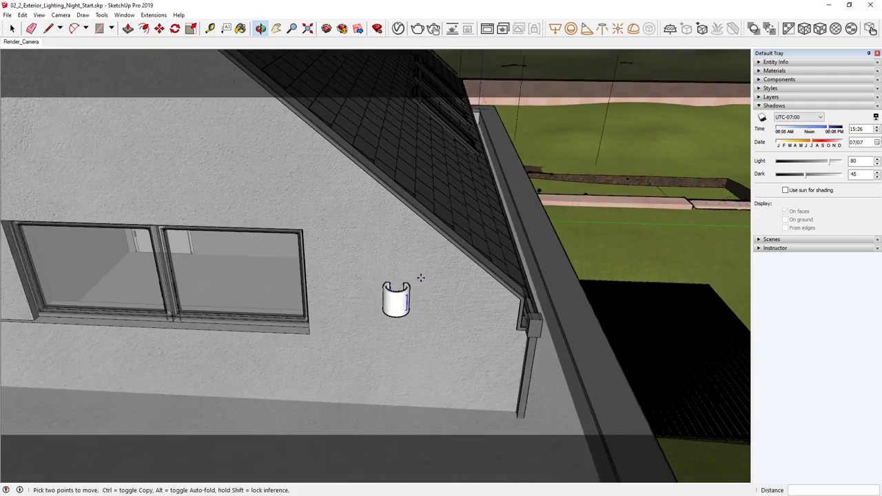
scroll(413, 277, "up", 2)
scroll(236, 297, "down", 2)
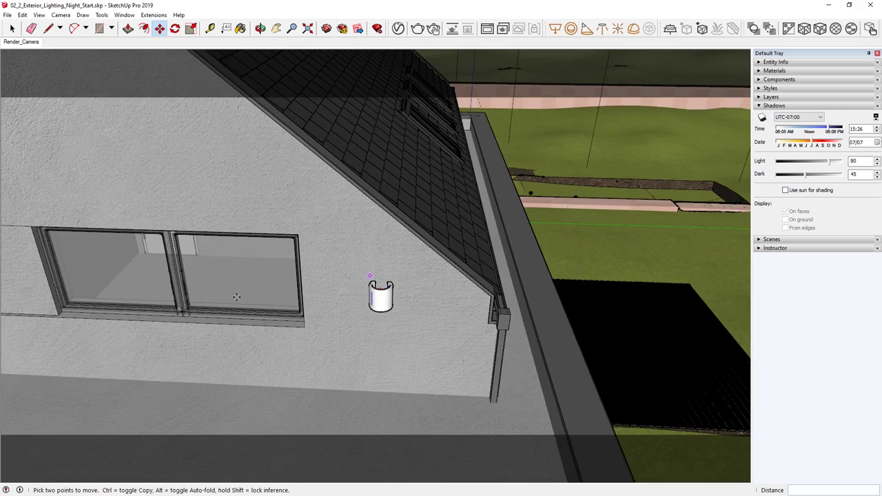
Step: Place another lamp copy on the window's other side, then return to the render camera
middle_click_drag(236, 297, 414, 290)
left_click(629, 283)
key("ctrl")
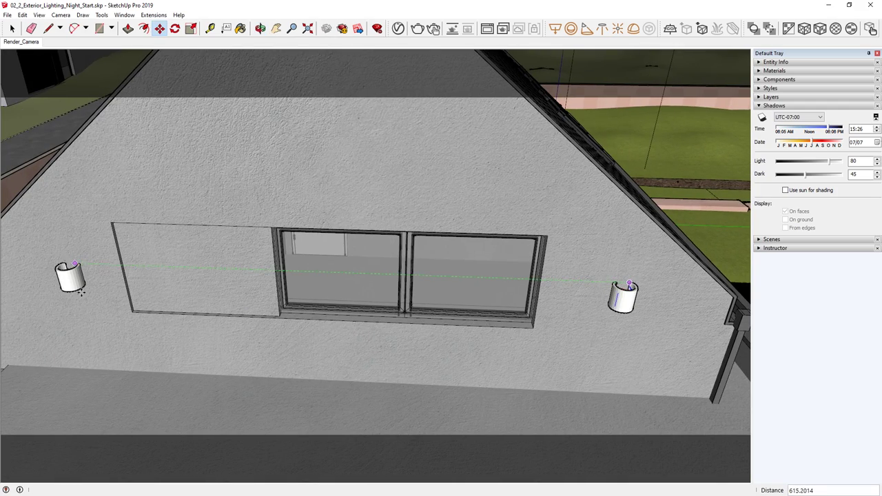
scroll(128, 327, "up", 3)
scroll(283, 289, "up", 2)
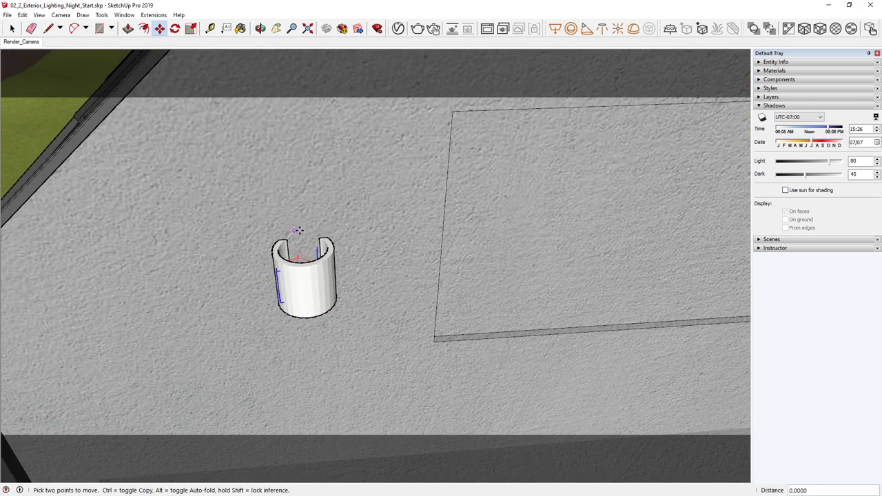
scroll(301, 232, "down", 4)
mouse_move(301, 234)
middle_mouse_down()
mouse_move(321, 309)
mouse_move(313, 153)
middle_mouse_up()
left_click(295, 141)
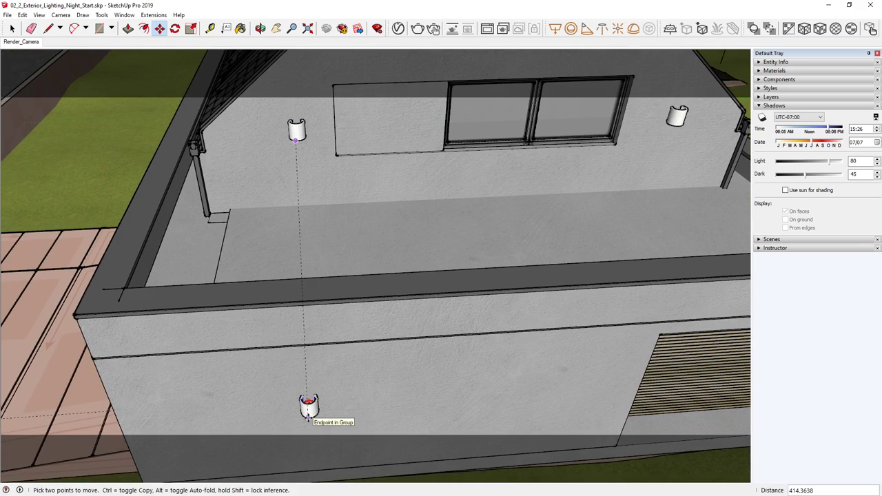
left_click(308, 414)
middle_click_drag(308, 414, 255, 392)
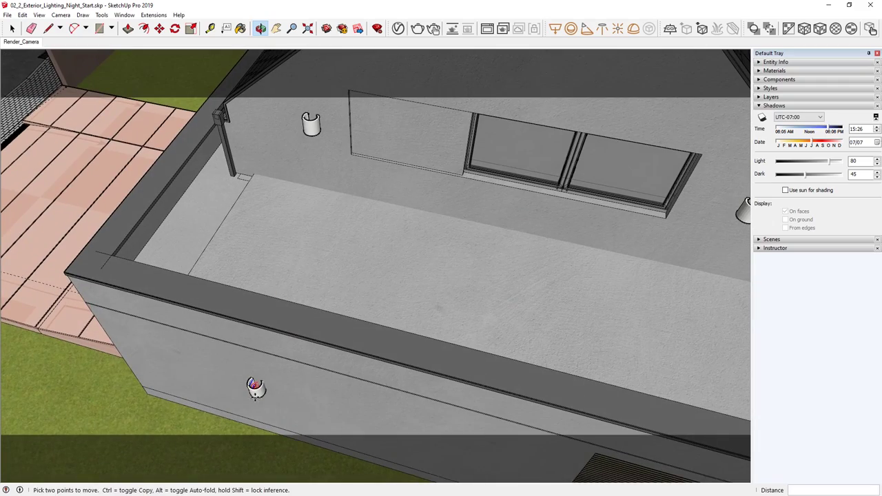
left_click(30, 44)
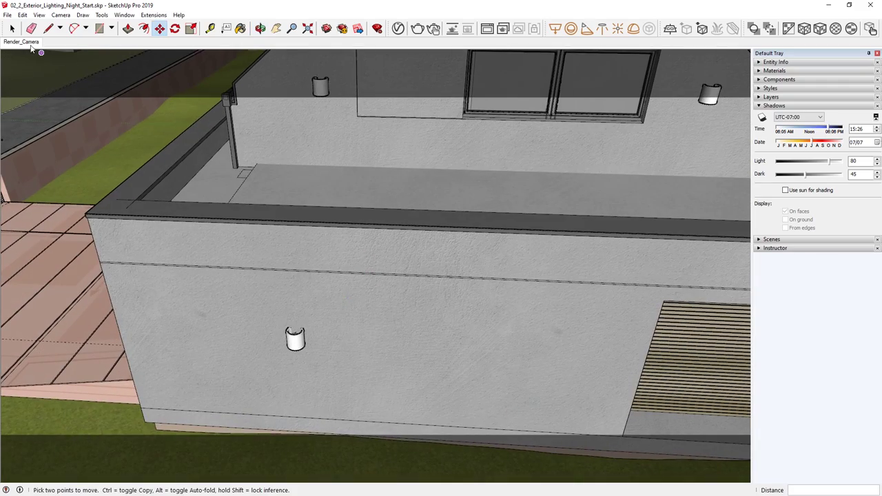
Step: Convert the thin eave strip above the glazed door into a V-Ray mesh light
mouse_move(31, 49)
middle_mouse_down()
mouse_move(325, 232)
mouse_move(236, 230)
mouse_move(287, 237)
mouse_move(359, 217)
mouse_move(348, 228)
mouse_move(386, 234)
mouse_move(374, 244)
mouse_move(437, 213)
mouse_move(407, 282)
mouse_move(419, 280)
mouse_move(405, 245)
middle_mouse_up()
scroll(373, 244, "up", 3)
scroll(388, 259, "up", 2)
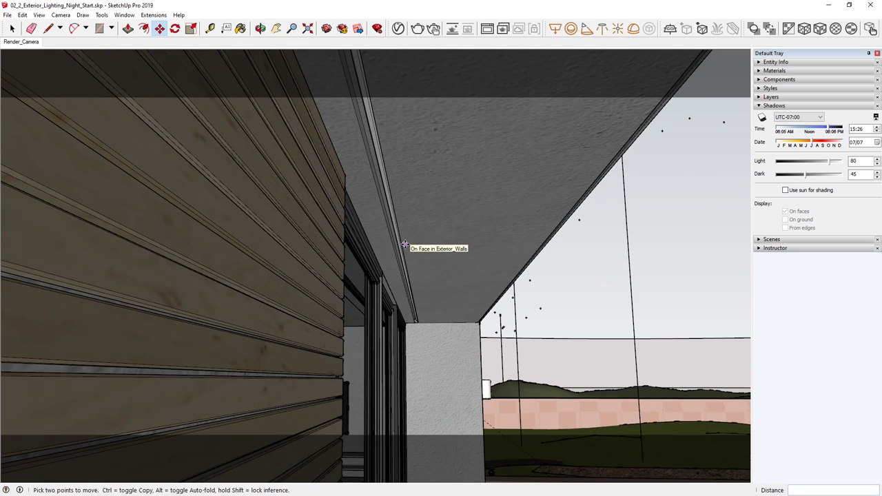
key("space")
left_click(379, 151)
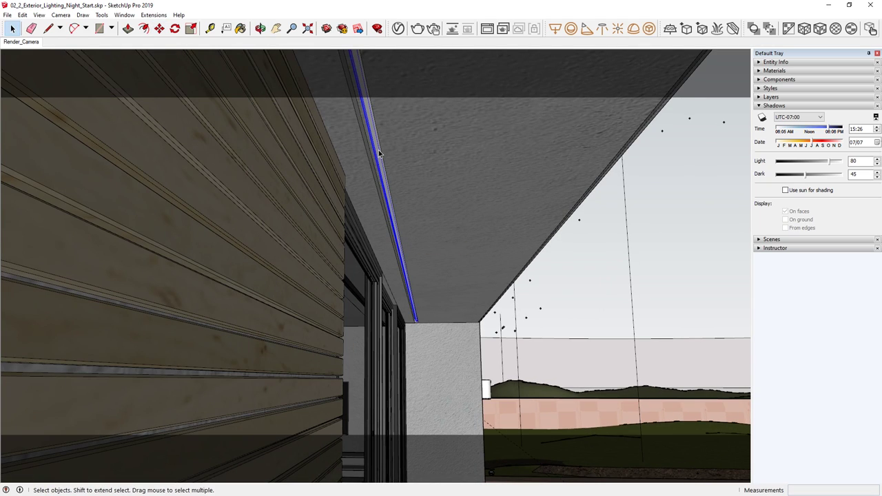
left_click(650, 29)
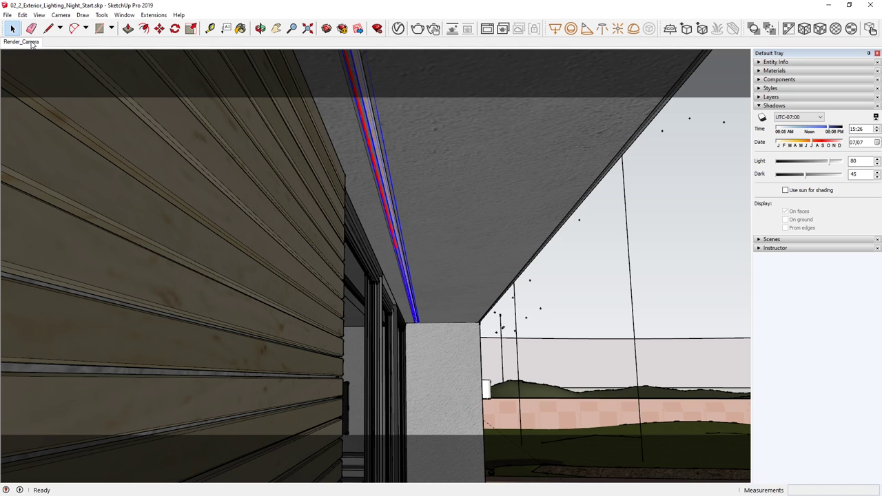
Step: Go to the Render_Camera scene and disable the Sphere Light in the Asset Editor
left_click(31, 42)
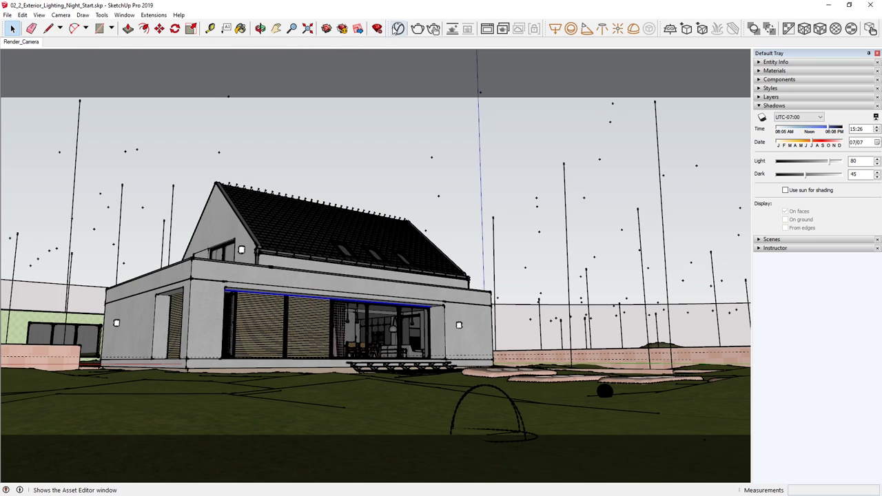
left_click(398, 29)
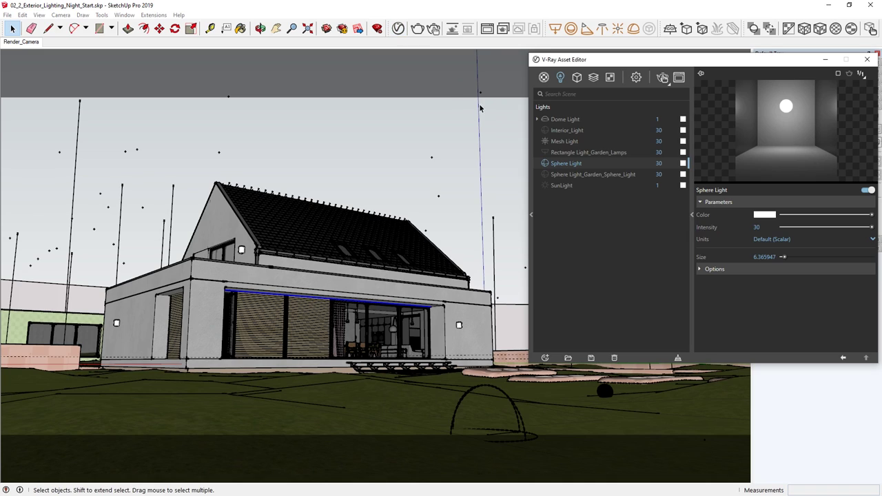
left_click(545, 163)
Step: Start an interactive render limited to a region over the glazed door
left_click(666, 80)
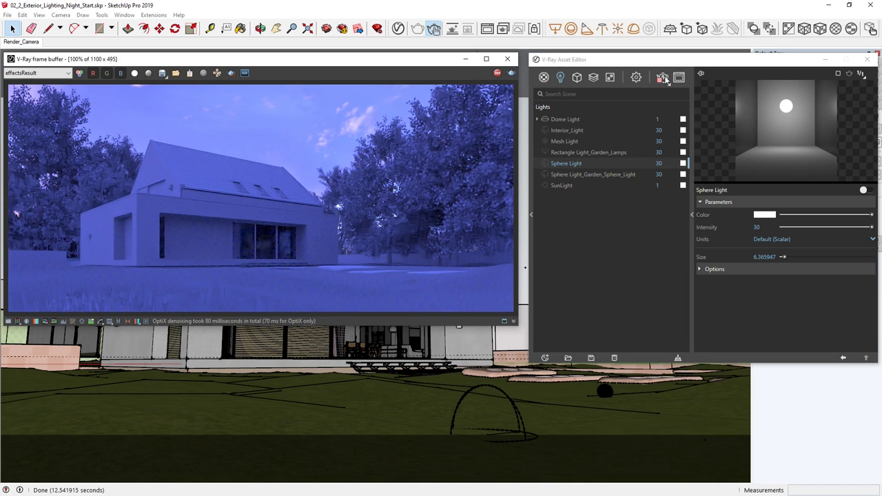
left_click(233, 74)
left_click_drag(211, 208, 335, 271)
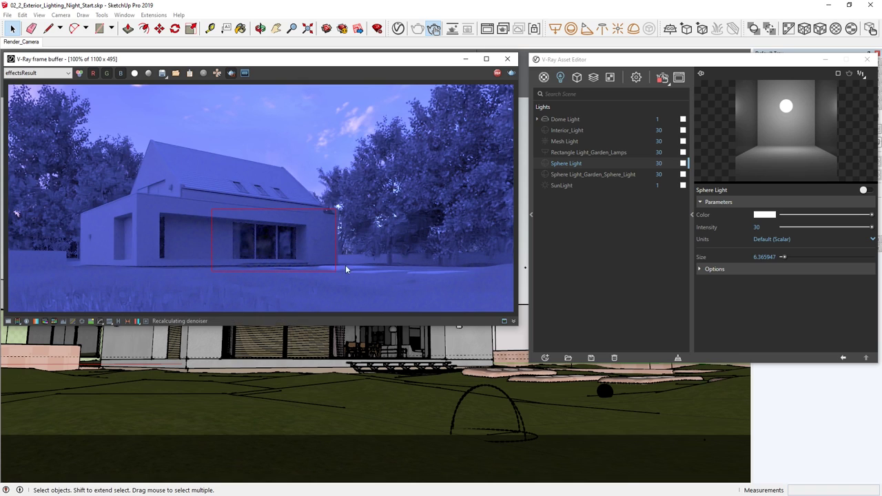
Step: Switch on Interior_Light and raise its intensity to 10000
left_click(555, 130)
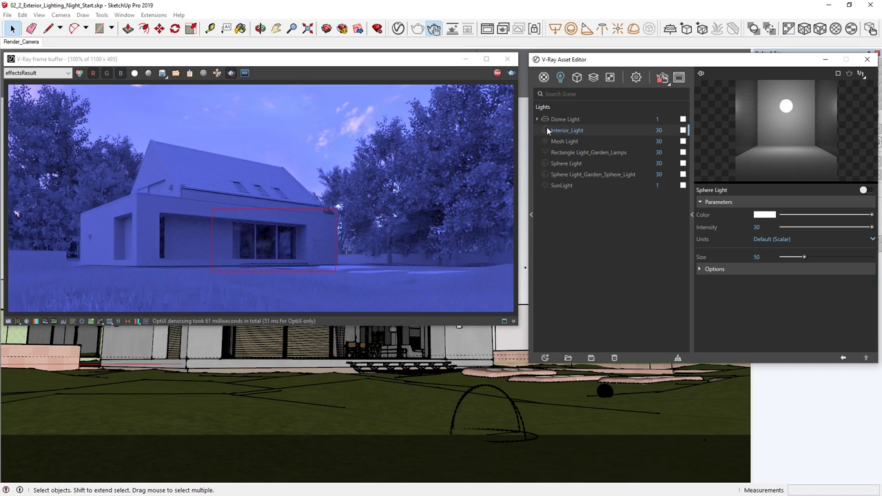
left_click(545, 131)
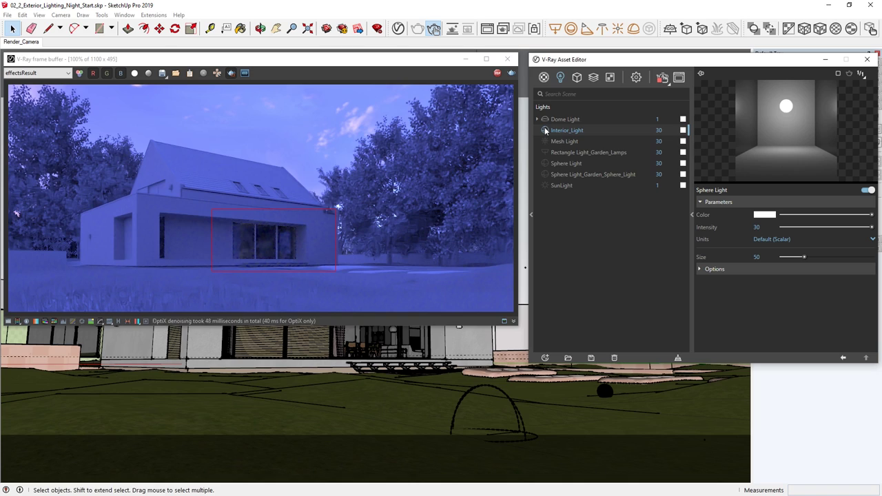
left_click(659, 130)
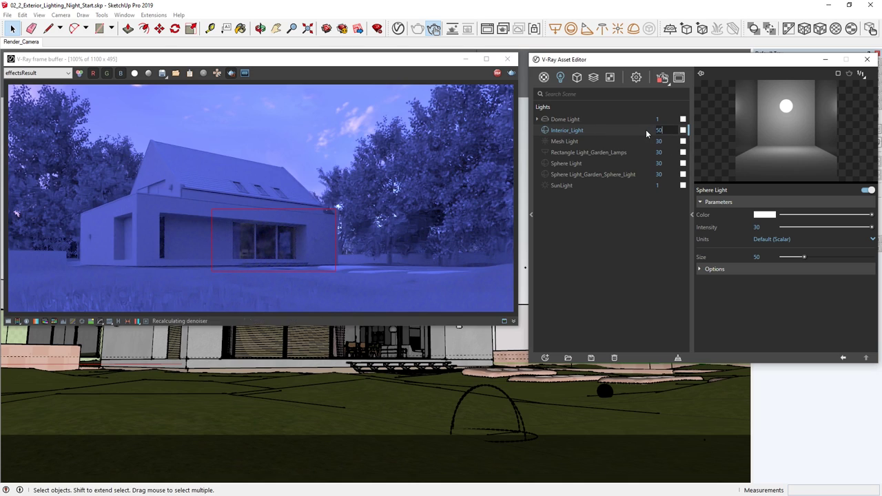
type("5000")
key("Return")
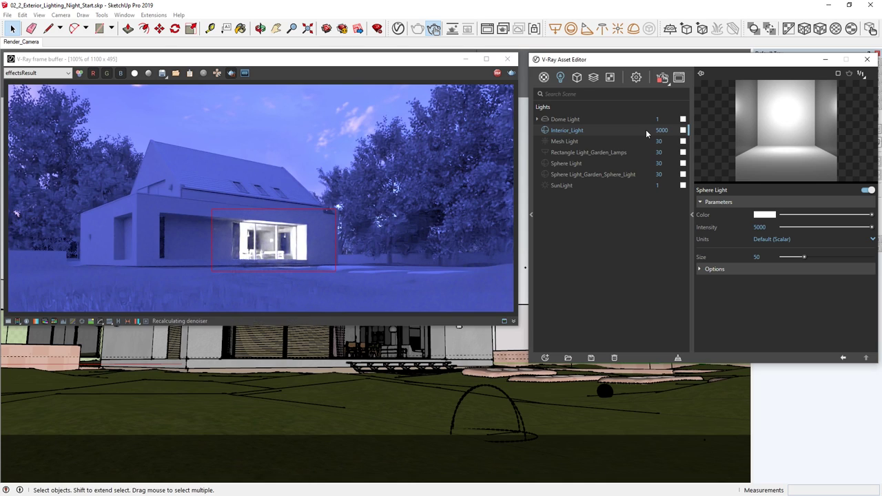
left_click(661, 130)
type("5300")
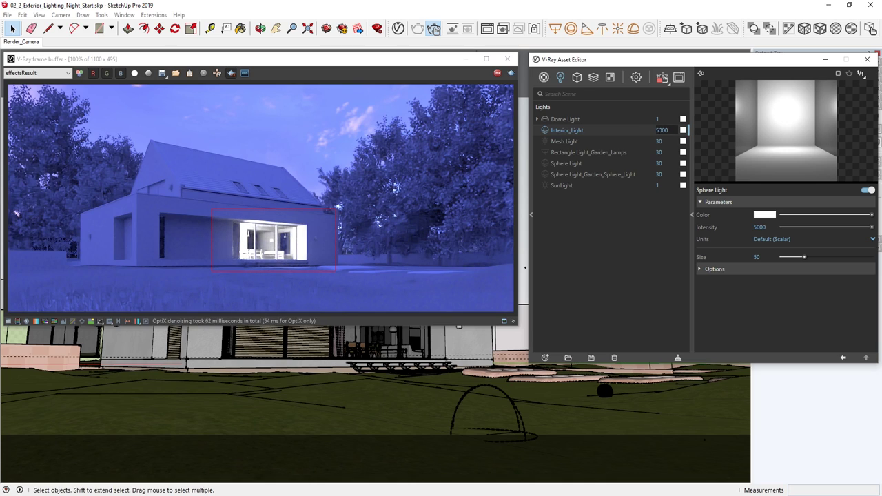
type("10000")
key("Return")
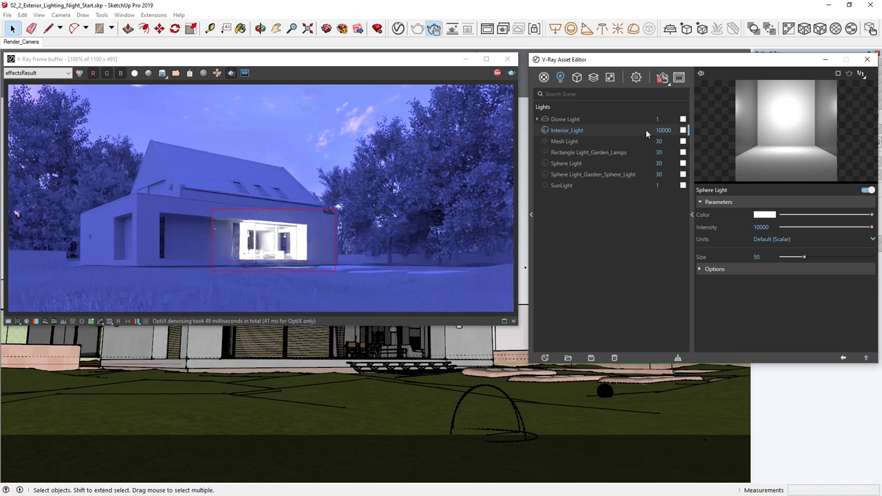
Step: Give Interior_Light a warm orange colour with hue 0.085 and saturation 0.75
left_click(683, 130)
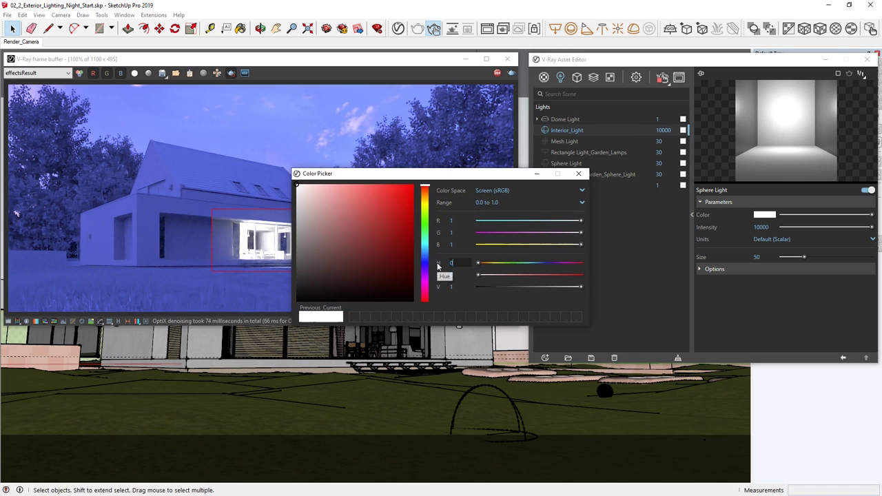
left_click_drag(442, 272, 438, 267)
key("Tab")
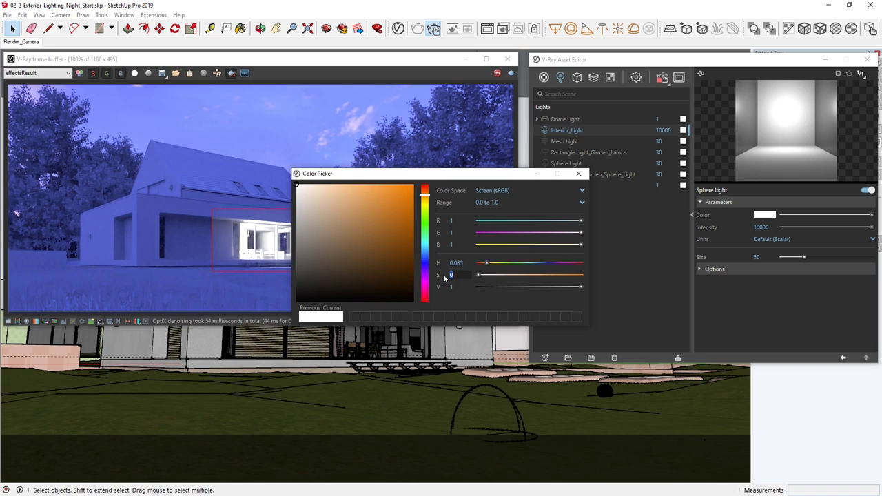
type("0.75")
key("Return")
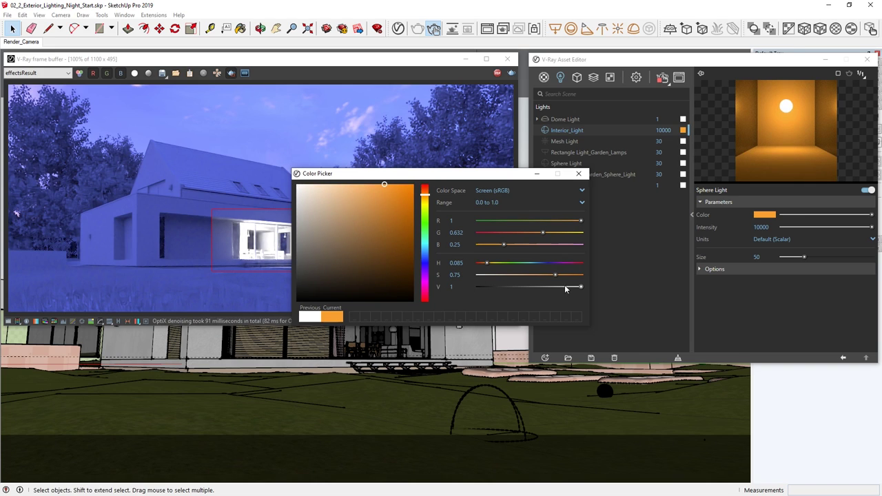
left_click(579, 174)
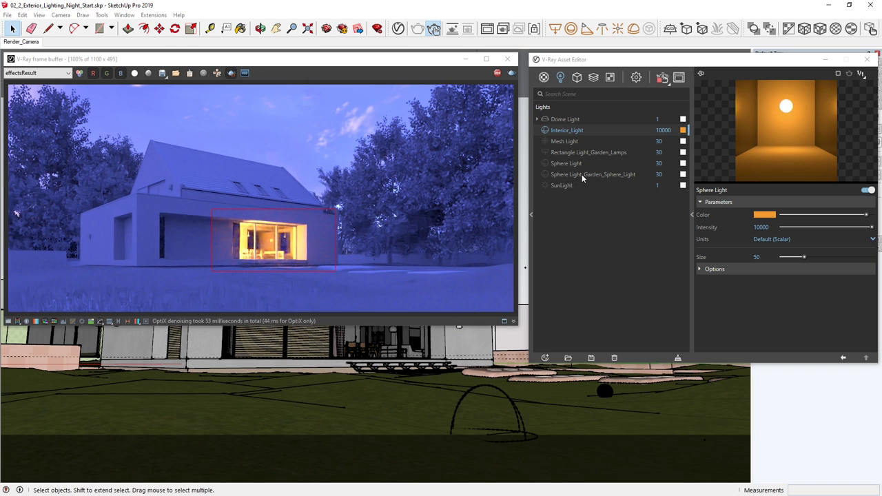
Step: Render the facade band and switch on the Mesh Light at intensity 3000
left_click(567, 141)
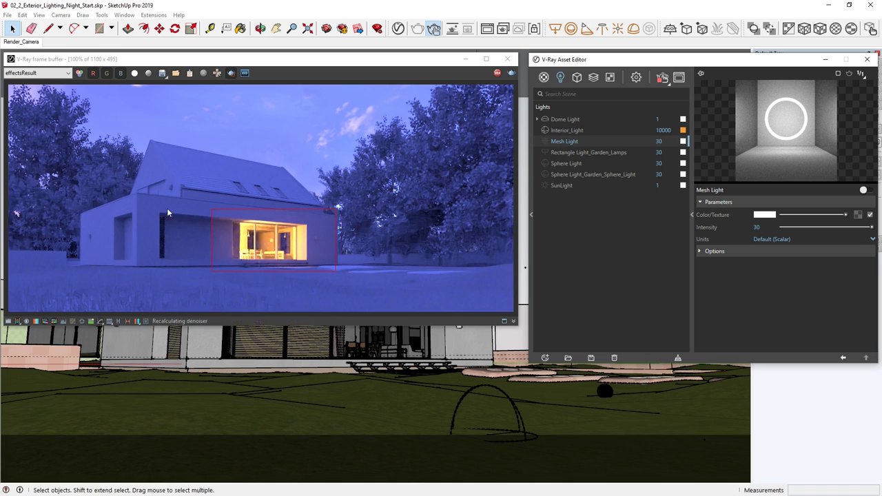
left_click_drag(152, 207, 317, 248)
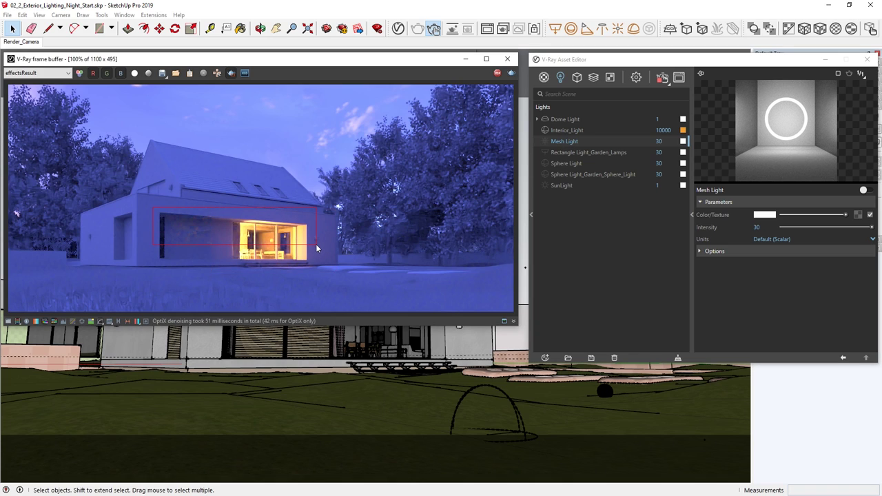
left_click(545, 141)
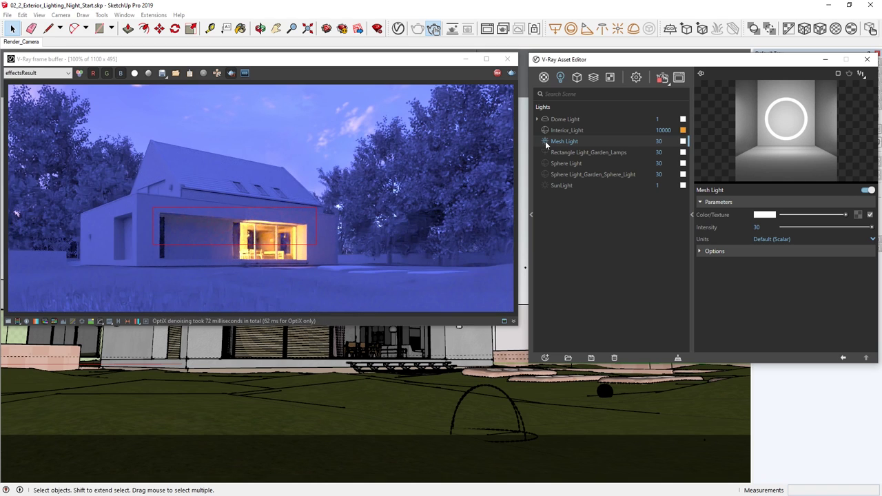
double_click(659, 140)
type("00")
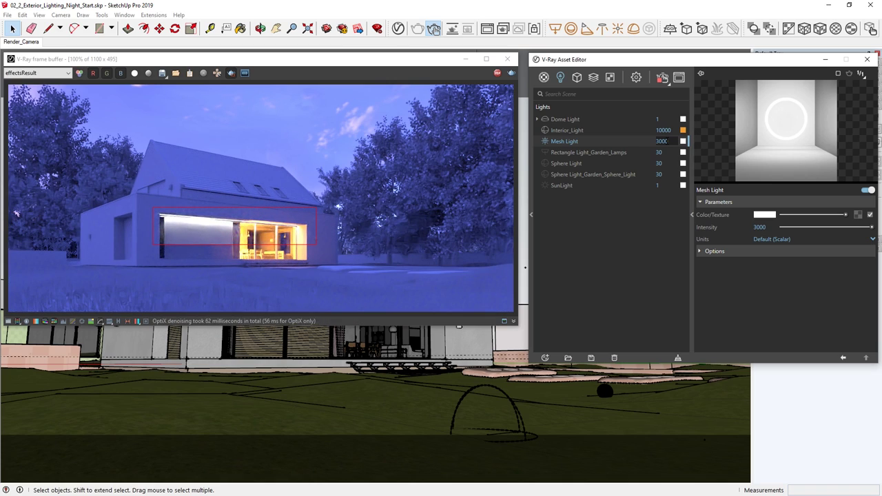
Step: Drive the Mesh Light colour with a Temperature texture set to 2300 K
left_click(857, 215)
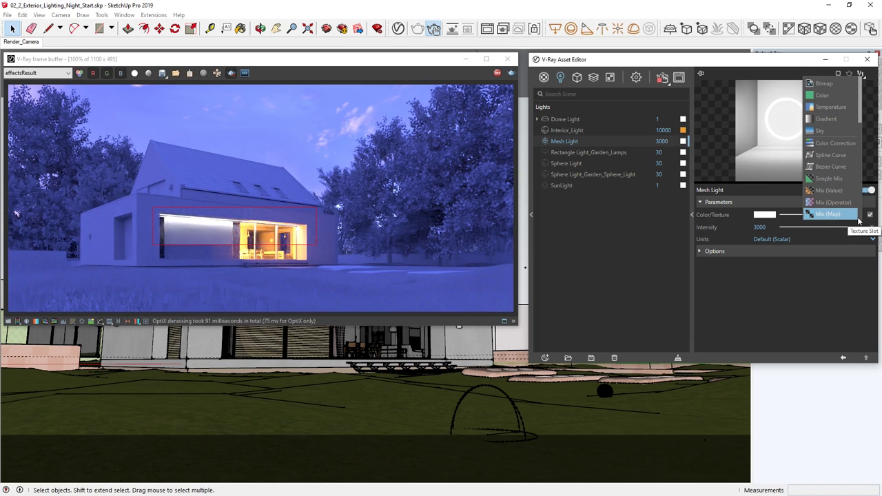
left_click(838, 109)
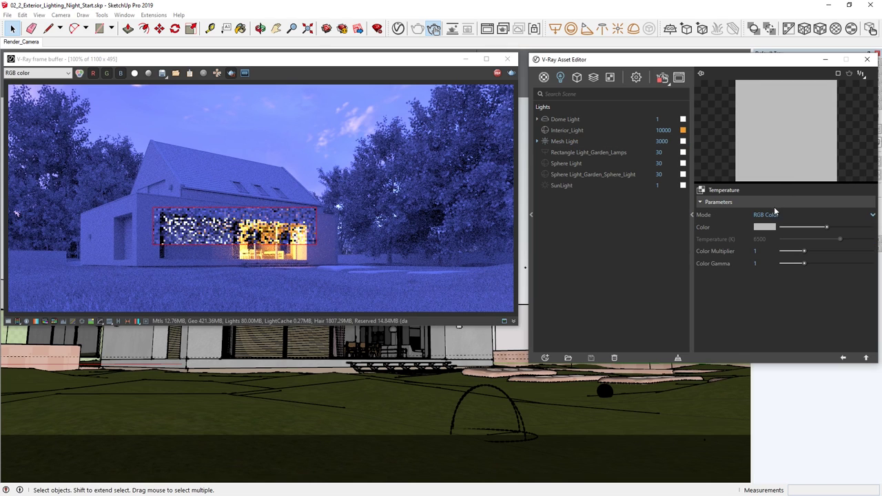
left_click(770, 215)
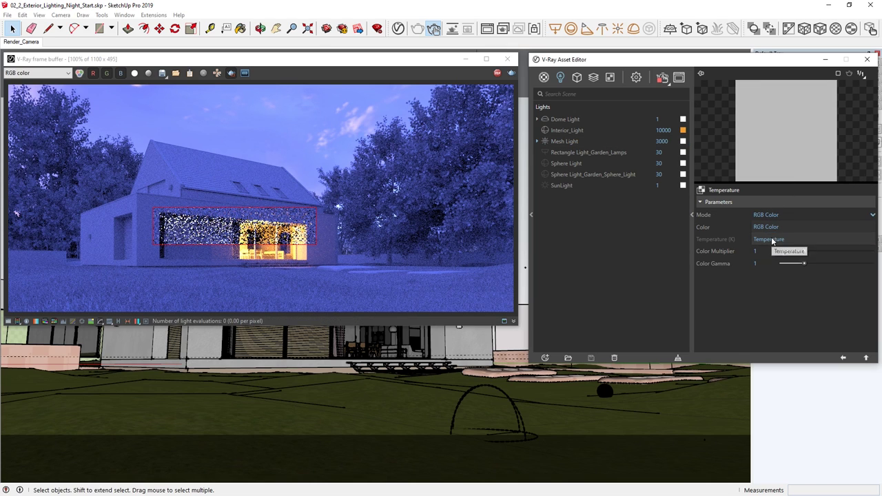
left_click(772, 240)
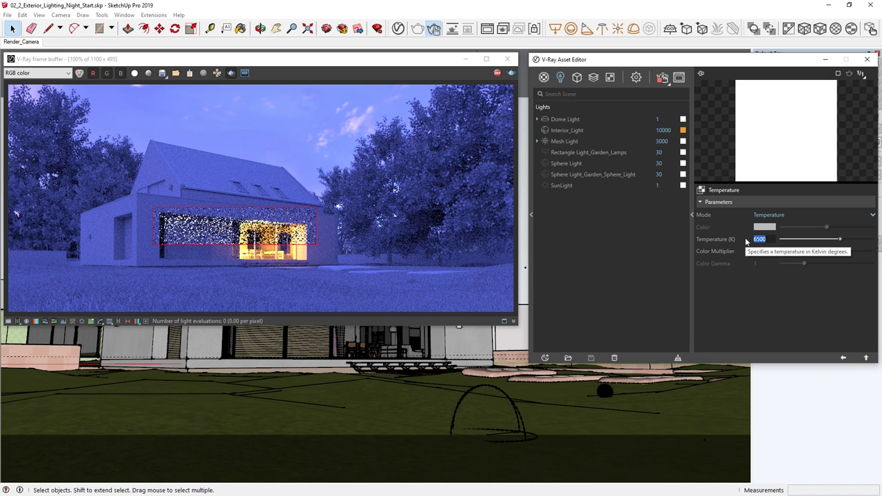
type("2300")
key("Return")
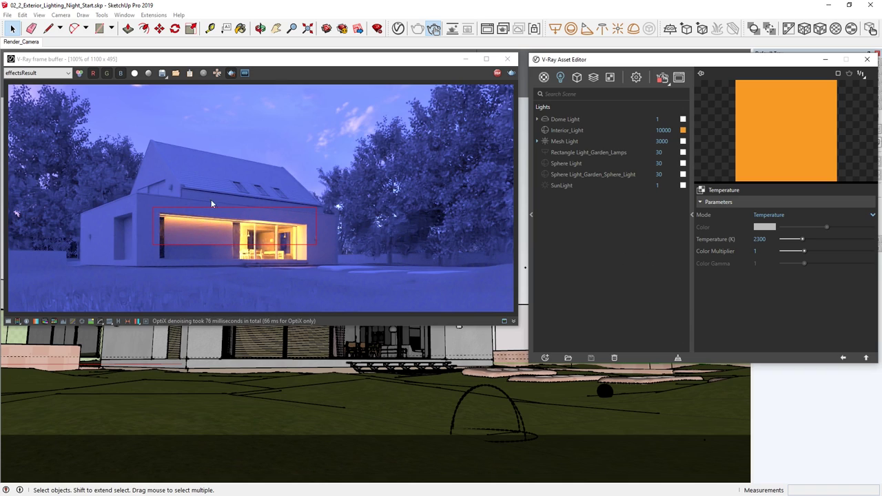
Step: Render the left wall and turn on the Sphere Light at 7000 with pasted orange colour
left_click_drag(76, 150, 144, 218)
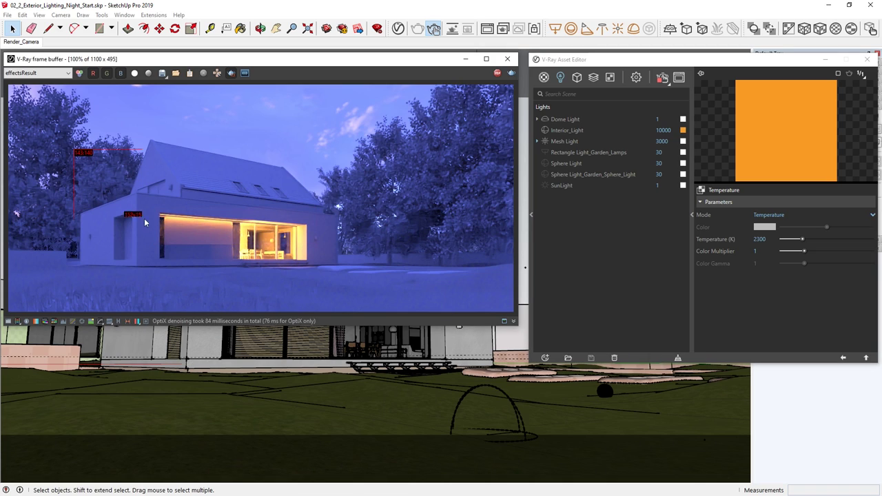
left_click_drag(181, 253, 181, 262)
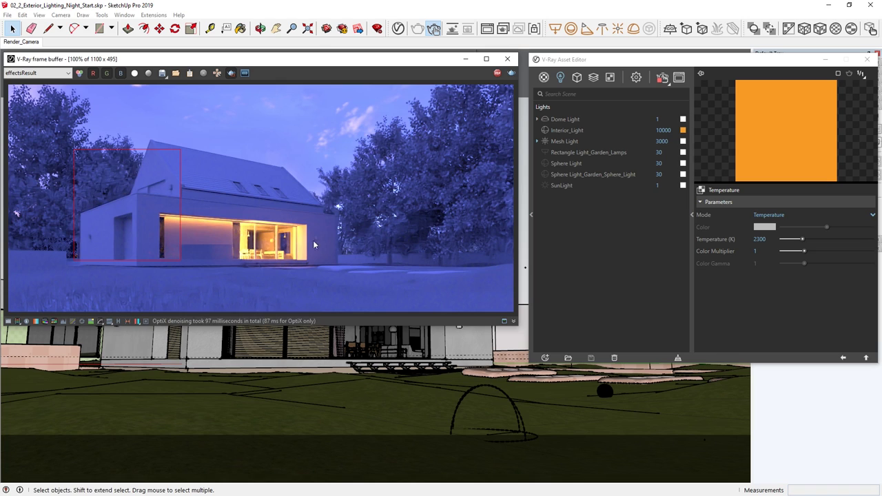
left_click(551, 164)
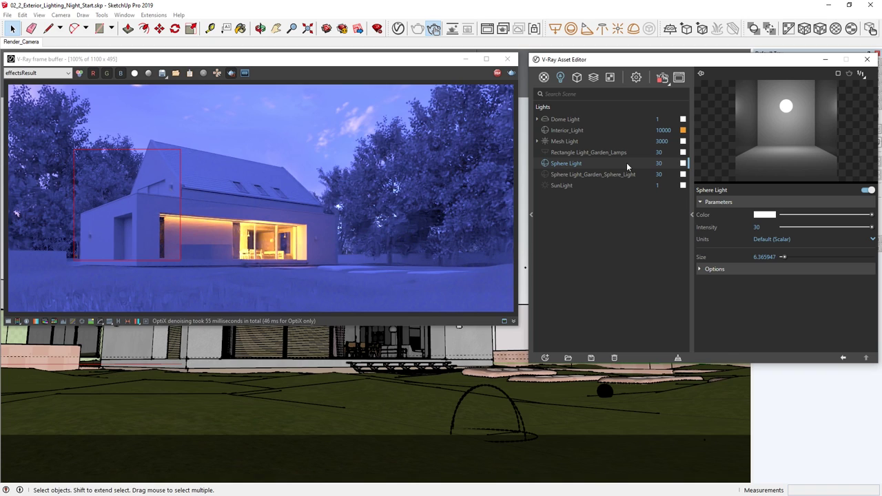
double_click(658, 163)
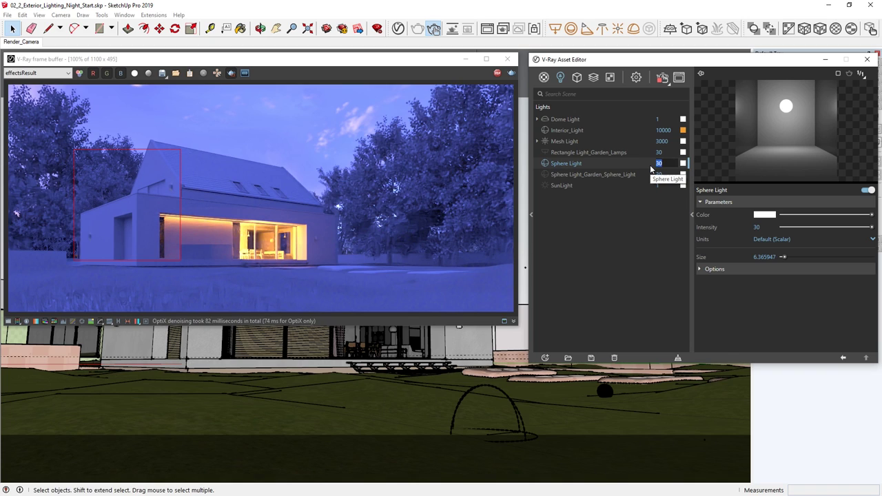
type("7000")
key("Return")
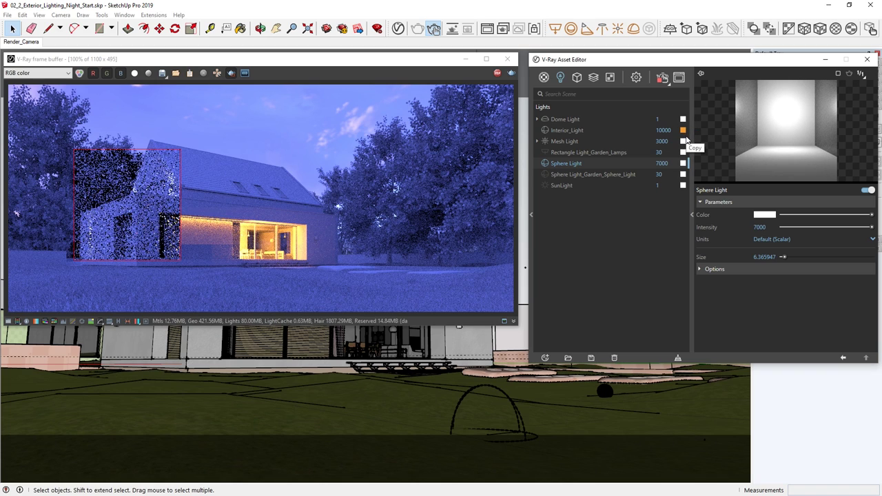
right_click(685, 164)
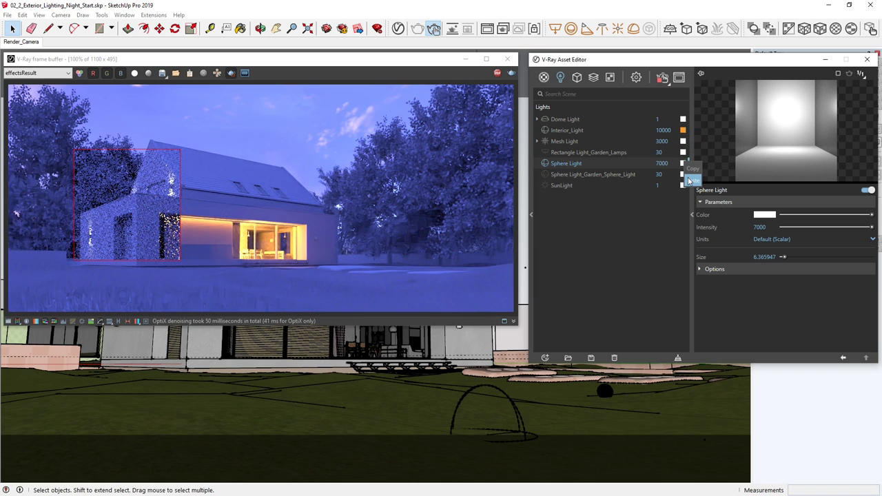
left_click(690, 180)
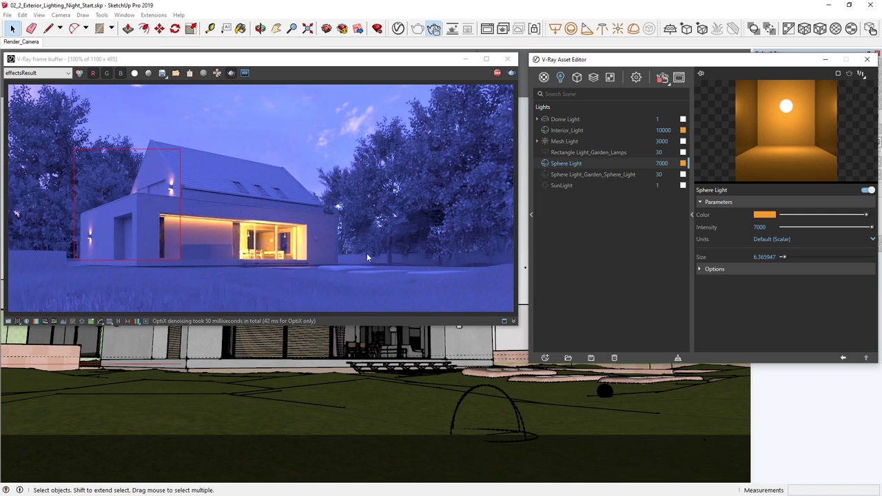
Step: Render the right garden and set the garden sphere light to 20000, orange
left_click_drag(366, 253, 455, 301)
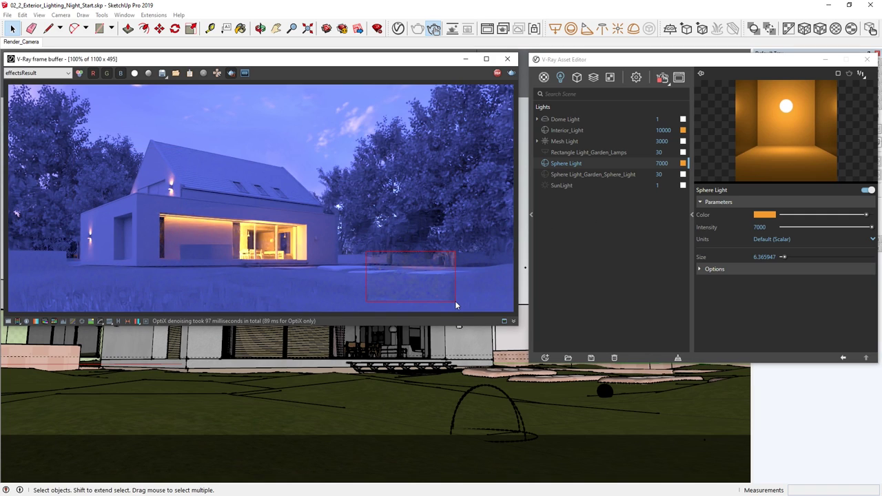
left_click(559, 174)
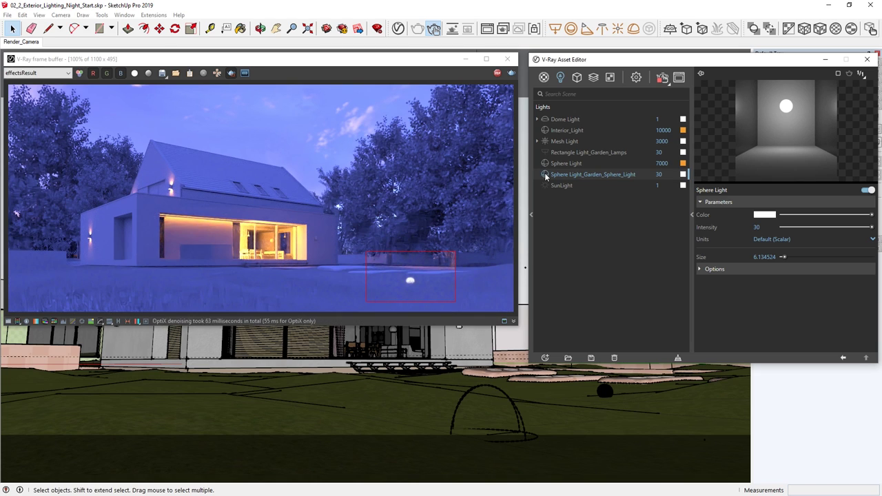
double_click(659, 174)
type("20000")
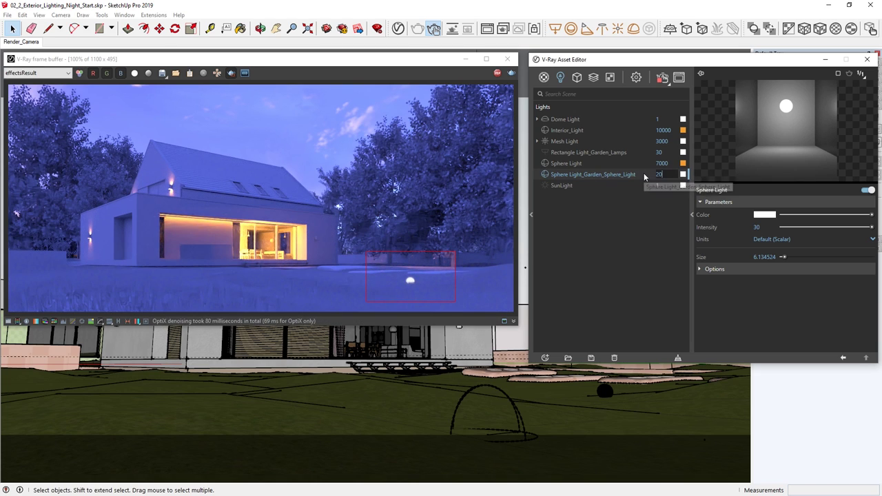
key("Return")
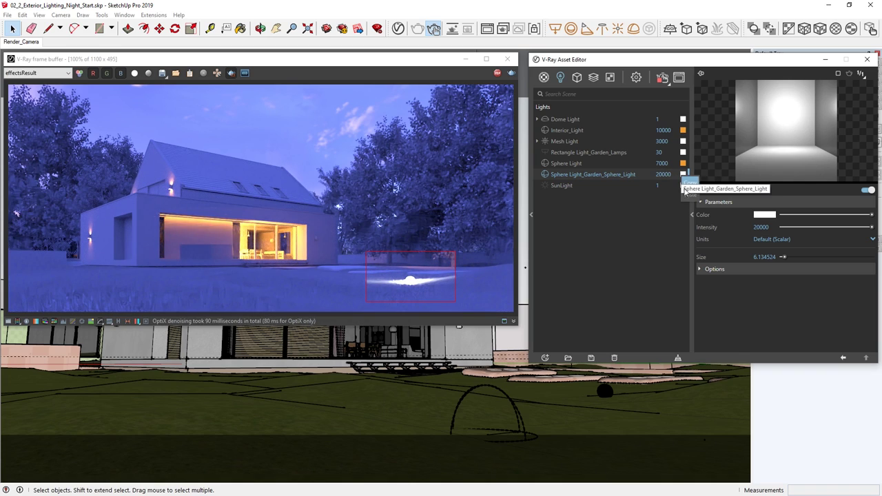
left_click(682, 178)
left_click(686, 196)
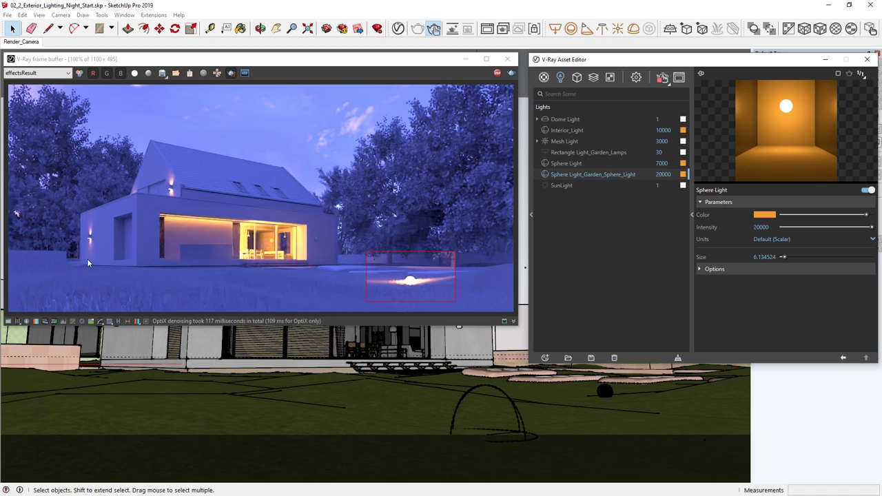
Step: Render the left lawn and set Rectangle Light_Garden_Lamps intensity to 120000
left_click_drag(70, 260, 323, 321)
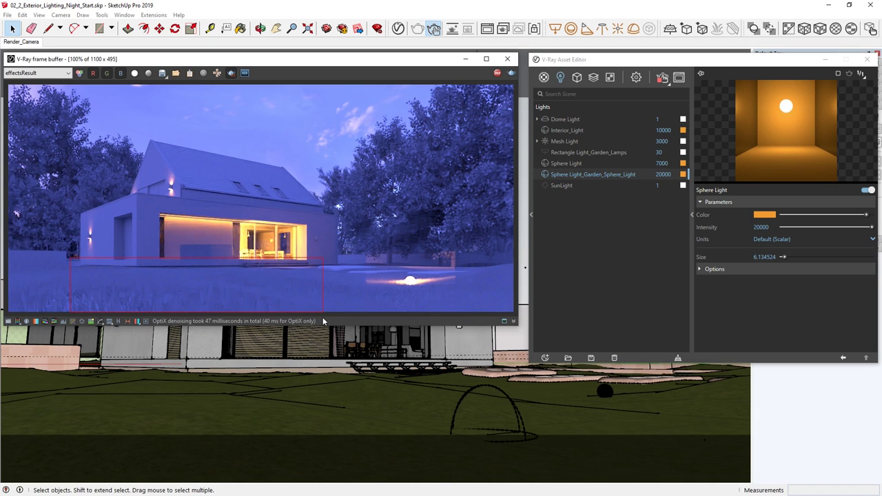
left_click(546, 151)
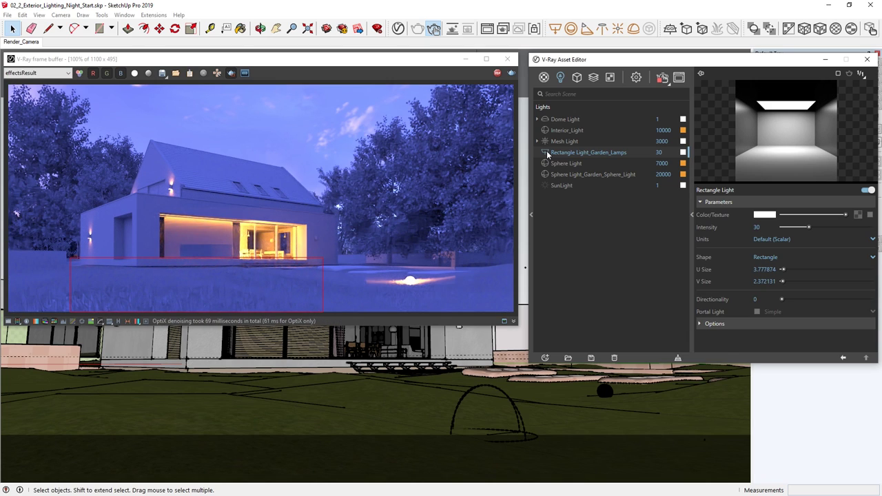
left_click(659, 152)
type("120000")
key("Return")
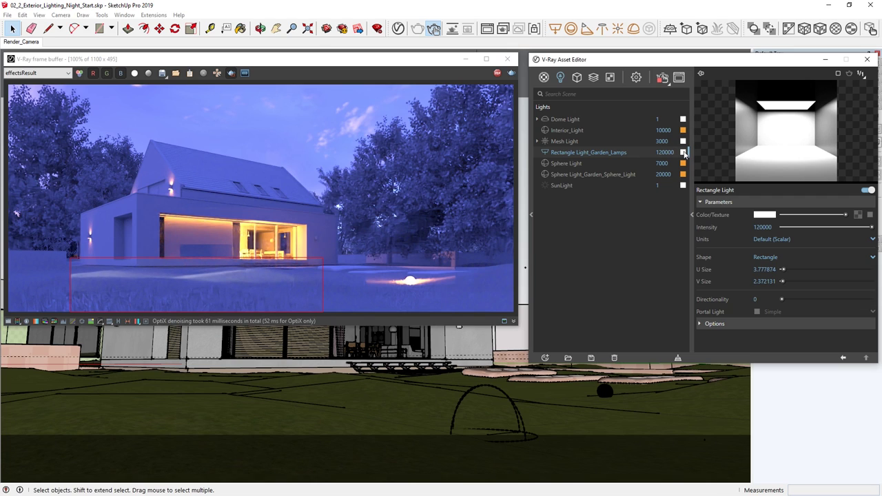
Step: Tint the garden lamps orange, disable Material Override, and re-render with real materials
left_click(693, 172)
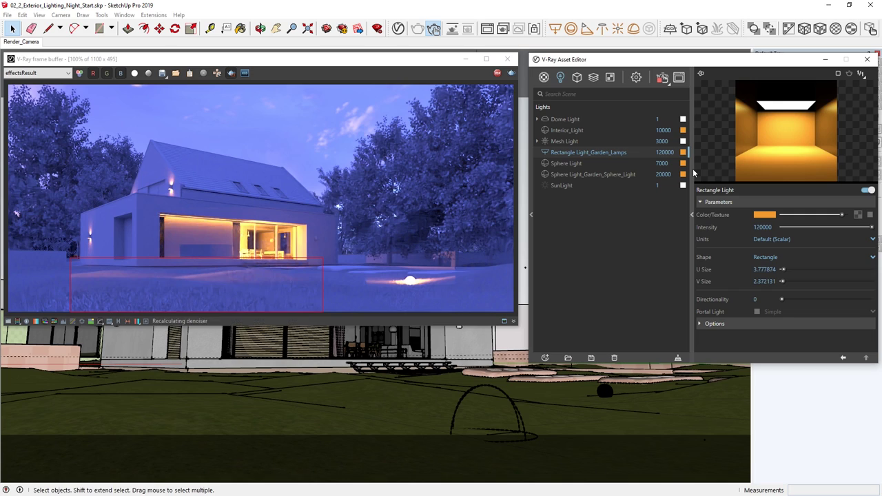
left_click(497, 73)
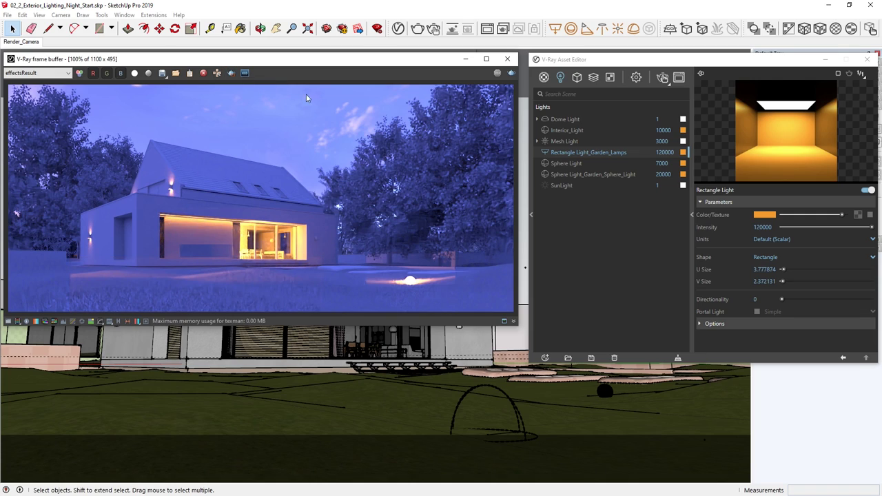
left_click(635, 78)
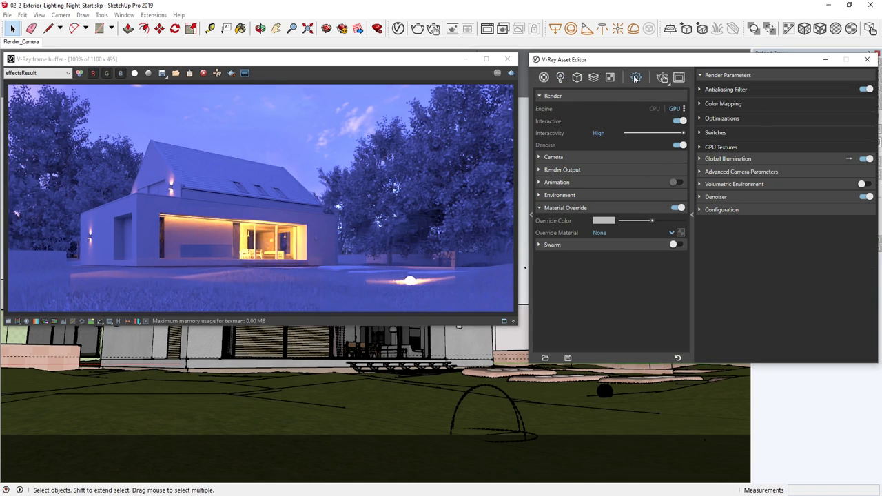
left_click(677, 208)
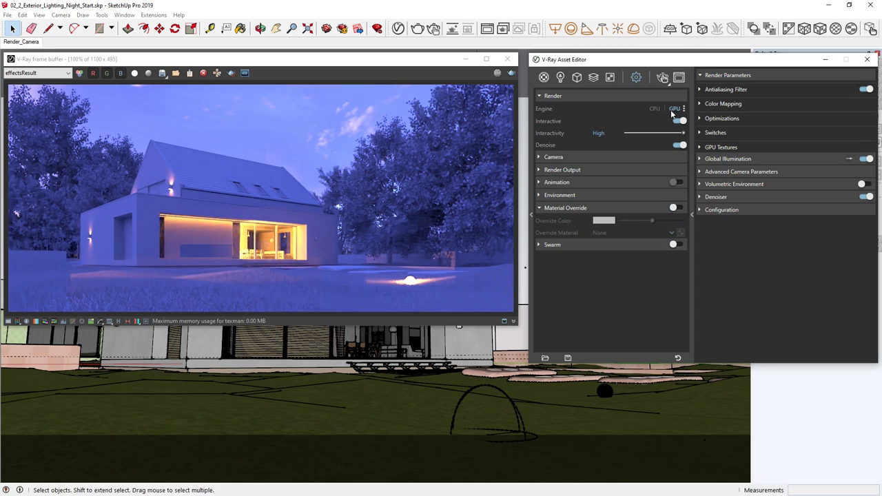
left_click(661, 77)
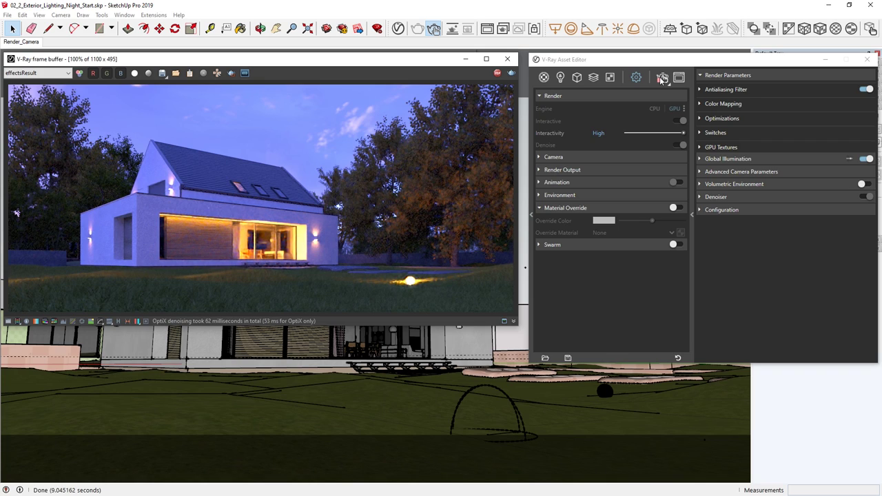
Step: Stop rendering, turn off Interactive, and set the output size to 1600 × 720
left_click(662, 78)
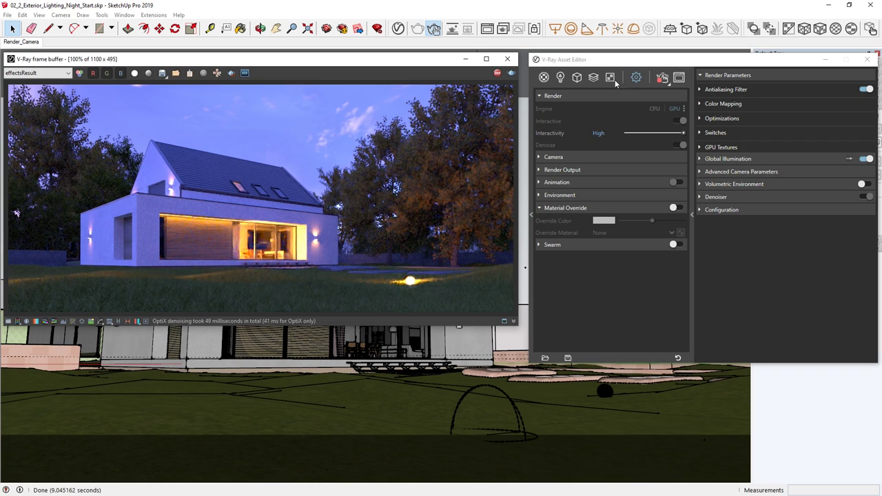
left_click(498, 73)
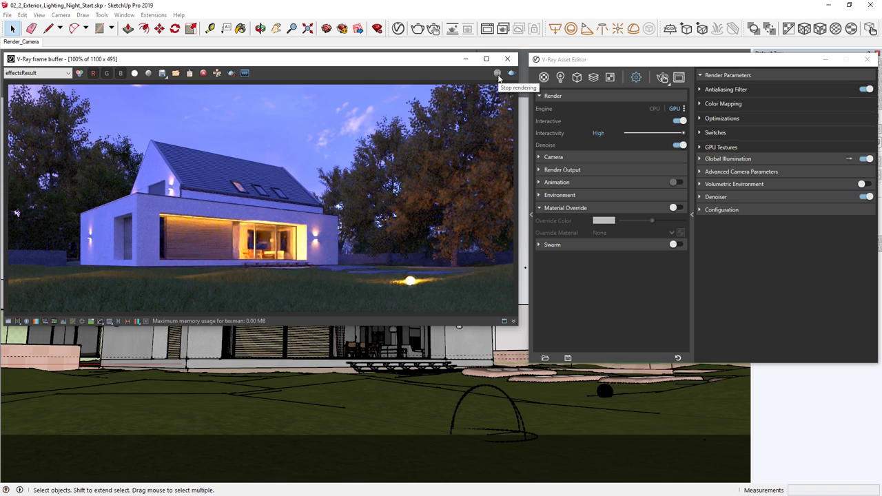
left_click(677, 122)
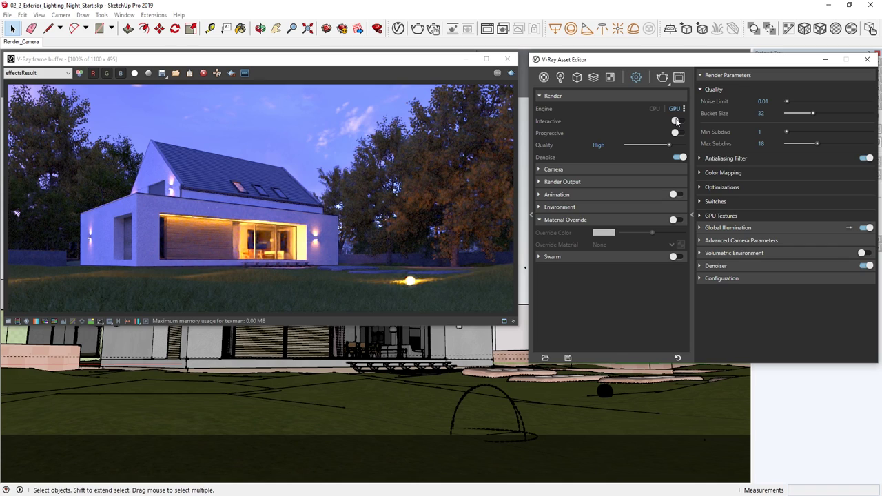
left_click(649, 181)
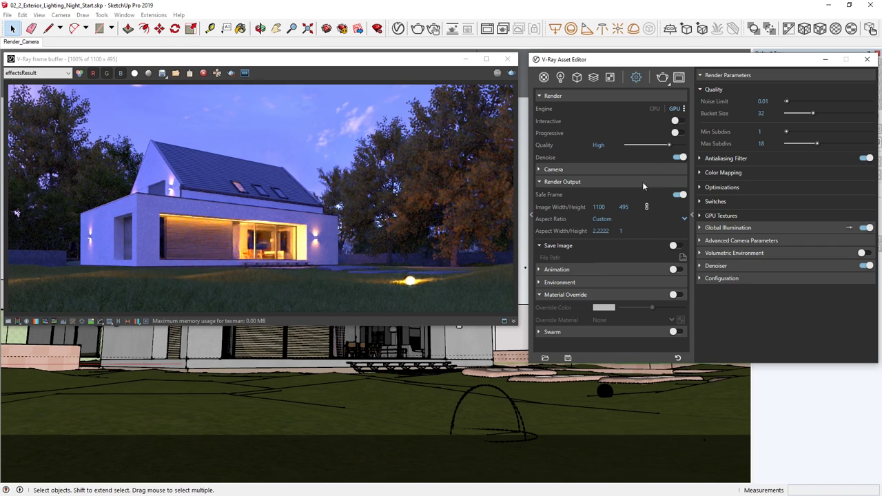
double_click(598, 207)
mouse_move(560, 207)
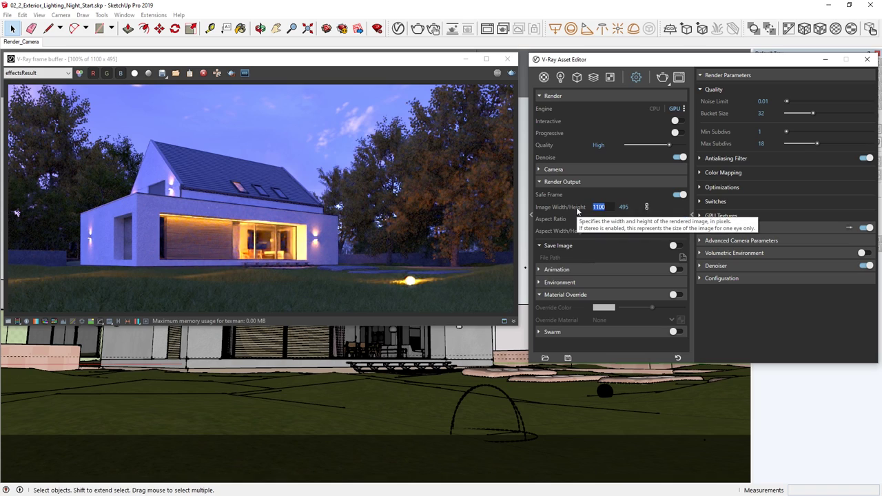
type("1")
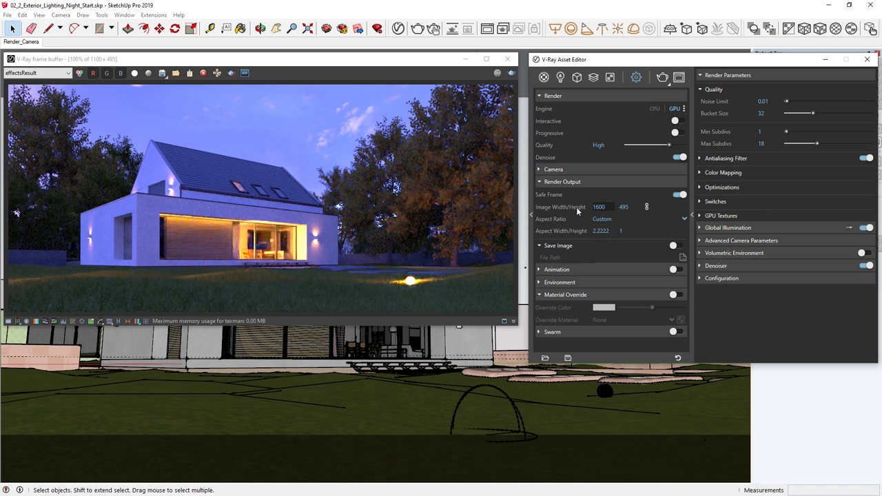
key("Tab")
Step: Change the denoiser engine from NVIDIA AI to V-Ray Denoiser
left_click(715, 267)
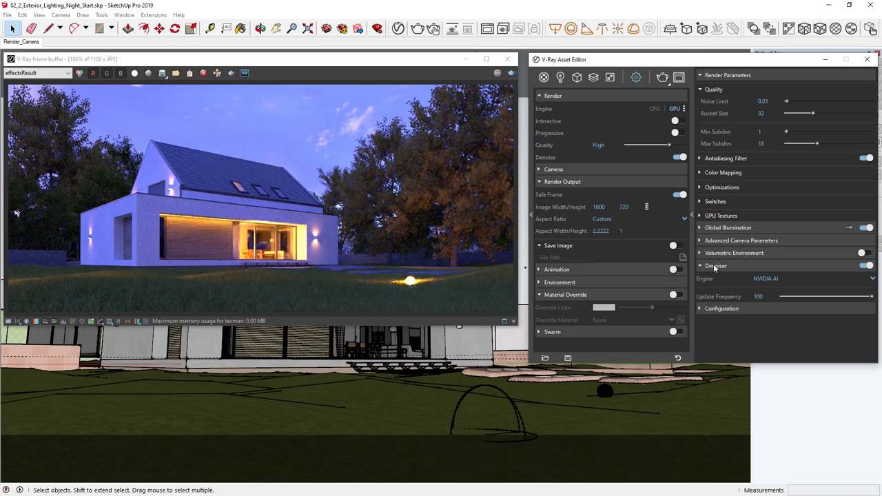
left_click(756, 279)
left_click(768, 294)
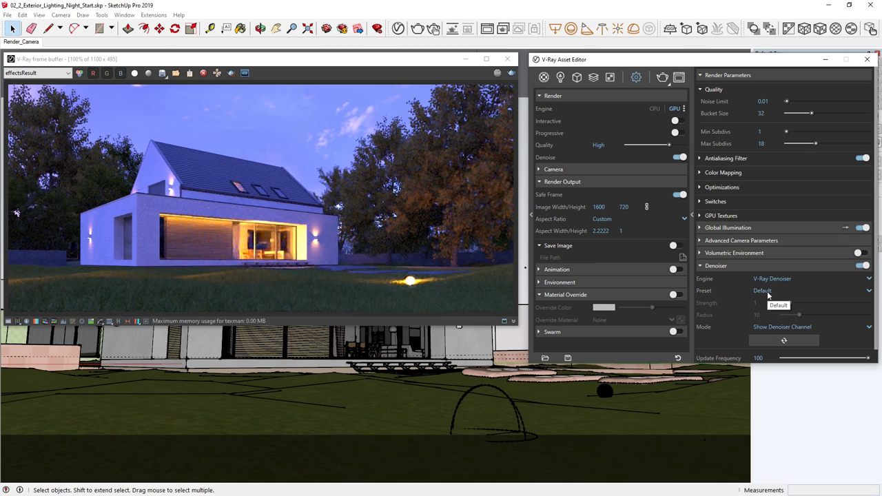
Step: Run the final 1600 × 720 V-Ray render of the night scene
left_click(663, 77)
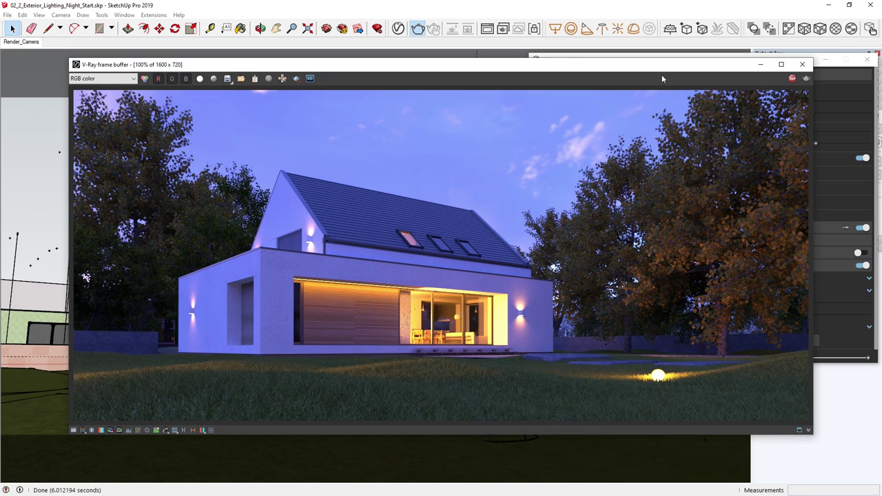
Step: Save the render as Exterior_Night_Render.png
left_click(231, 80)
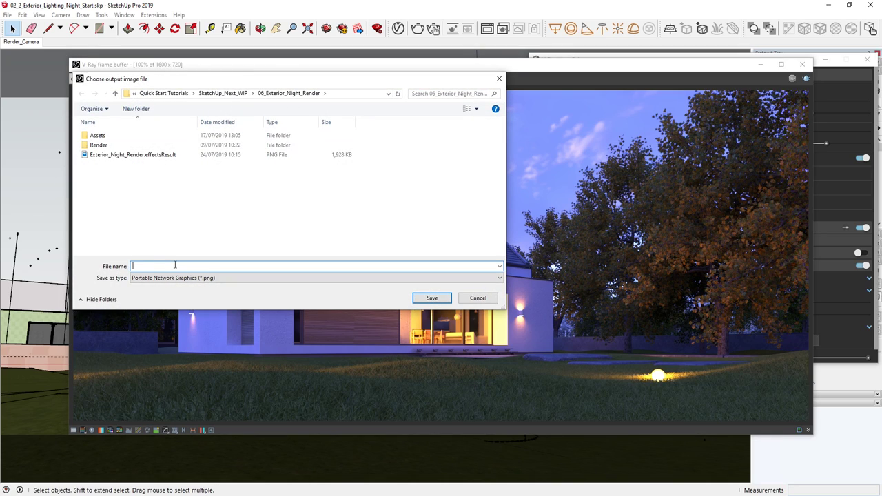
type("Nxterior_Night_R")
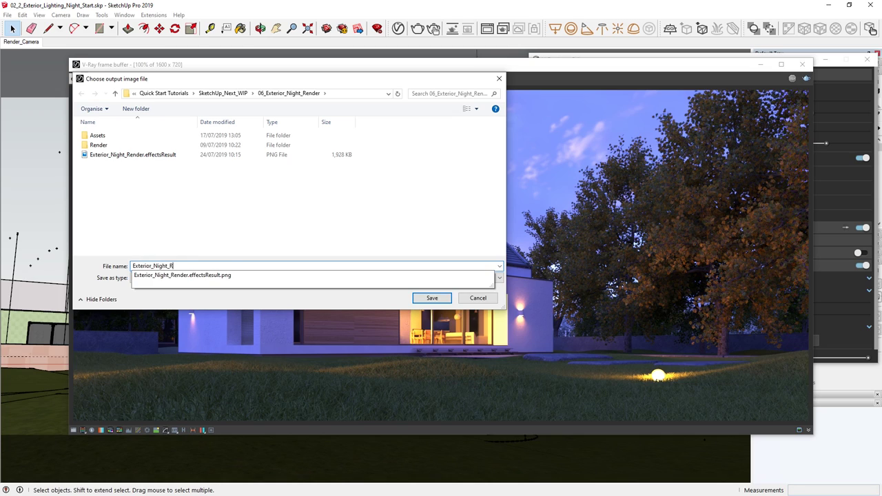
type("ender")
left_click(431, 297)
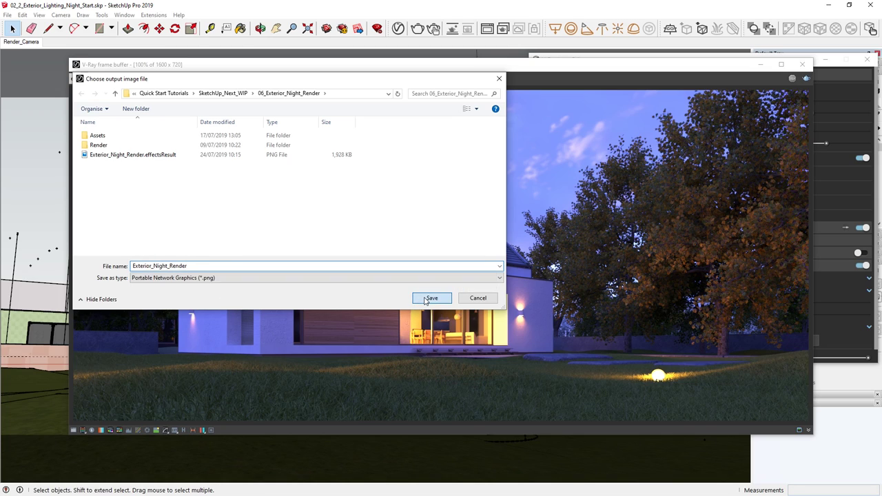